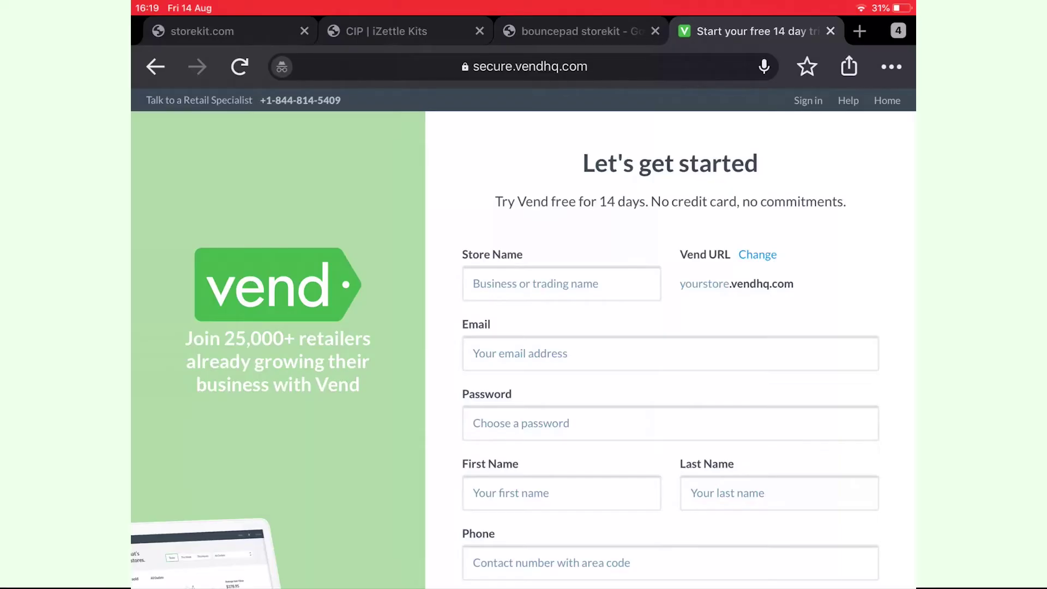
scroll(670, 328, "down", 4)
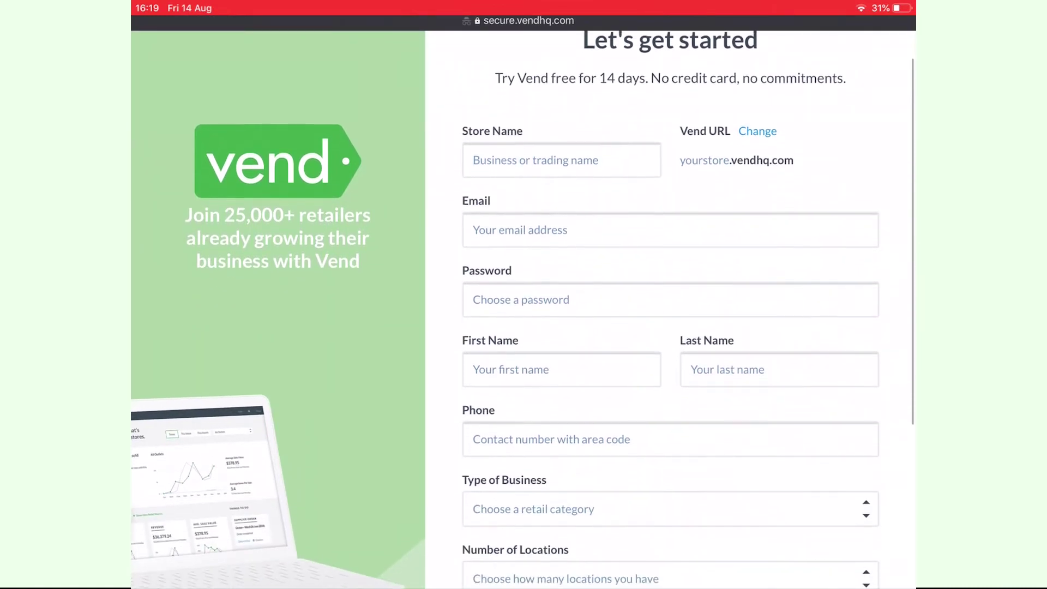
scroll(671, 327, "down", 2)
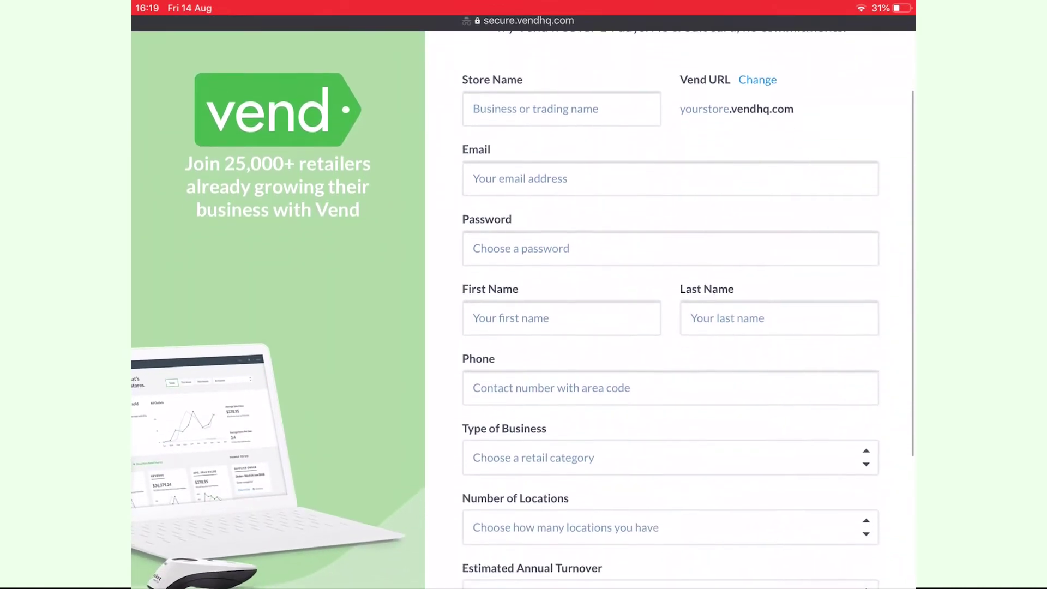
scroll(671, 327, "down", 1)
scroll(671, 327, "down", 2)
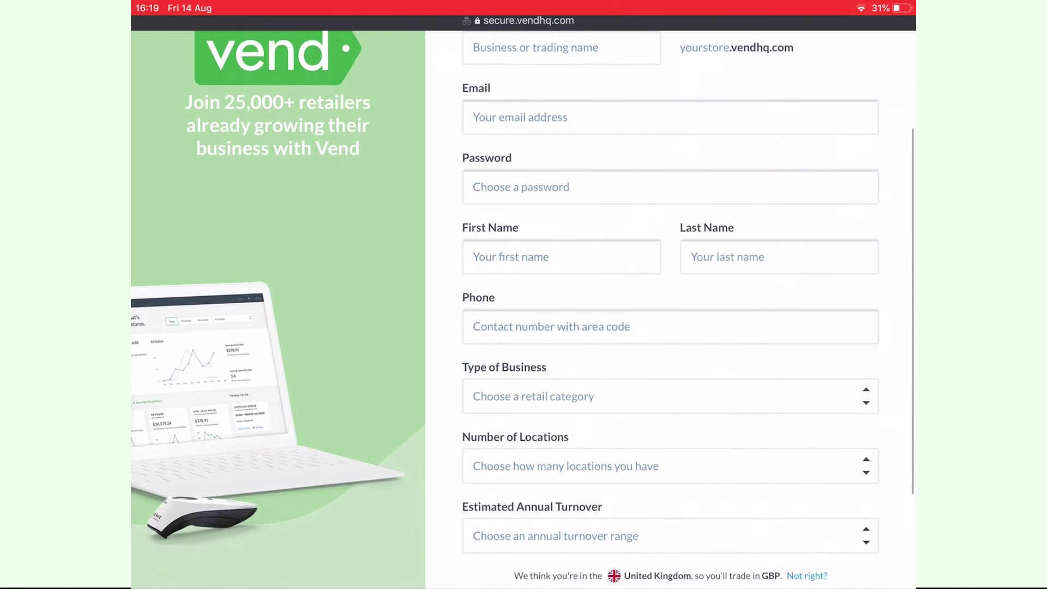
scroll(671, 327, "down", 2)
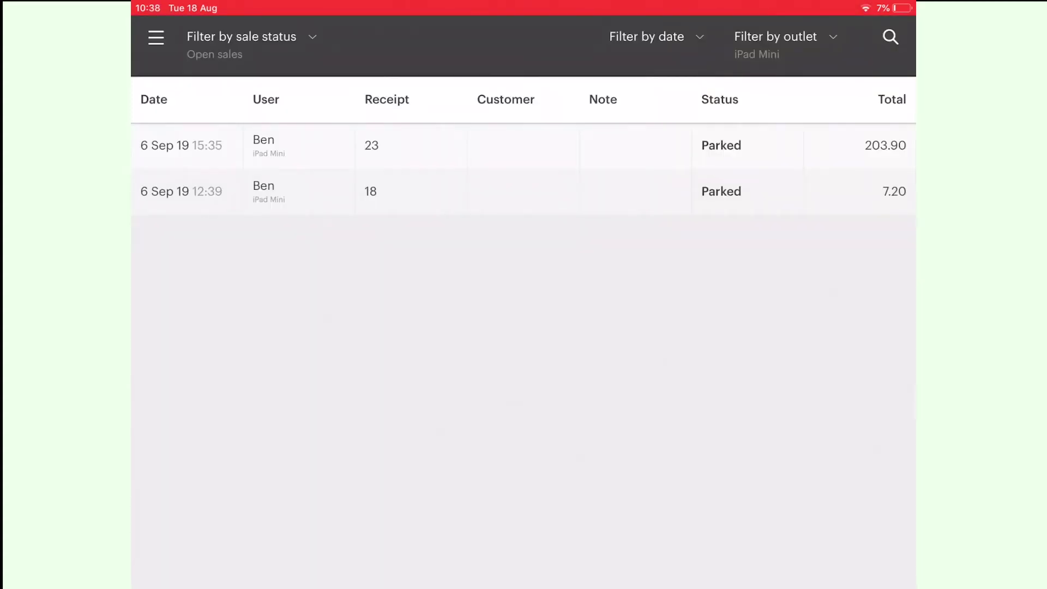
- Turn on Enable Vend Display in the Hardware settings to begin pairing
left_click(155, 36)
left_click(222, 434)
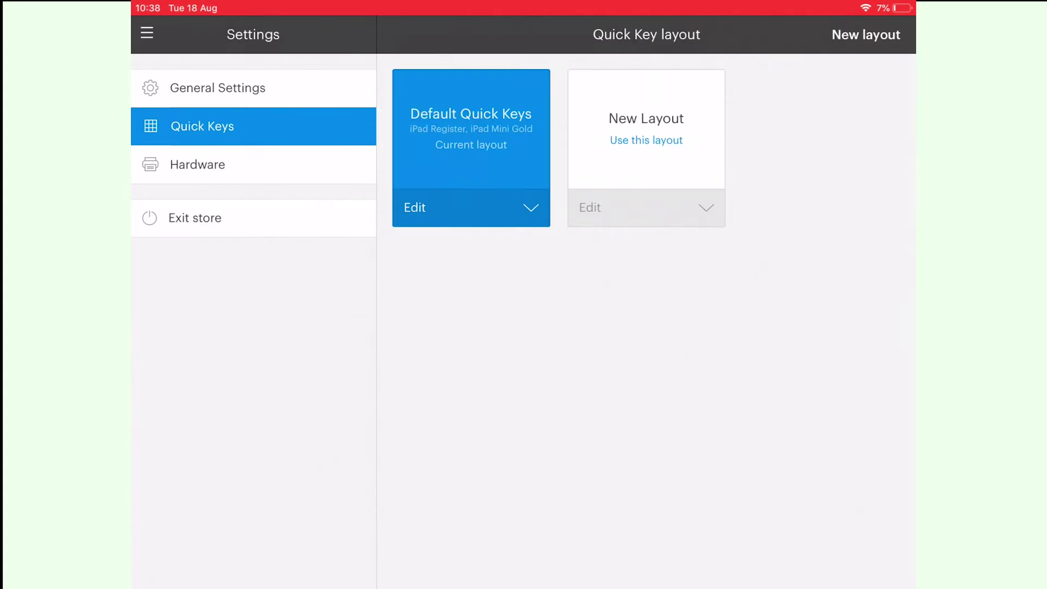
left_click(253, 165)
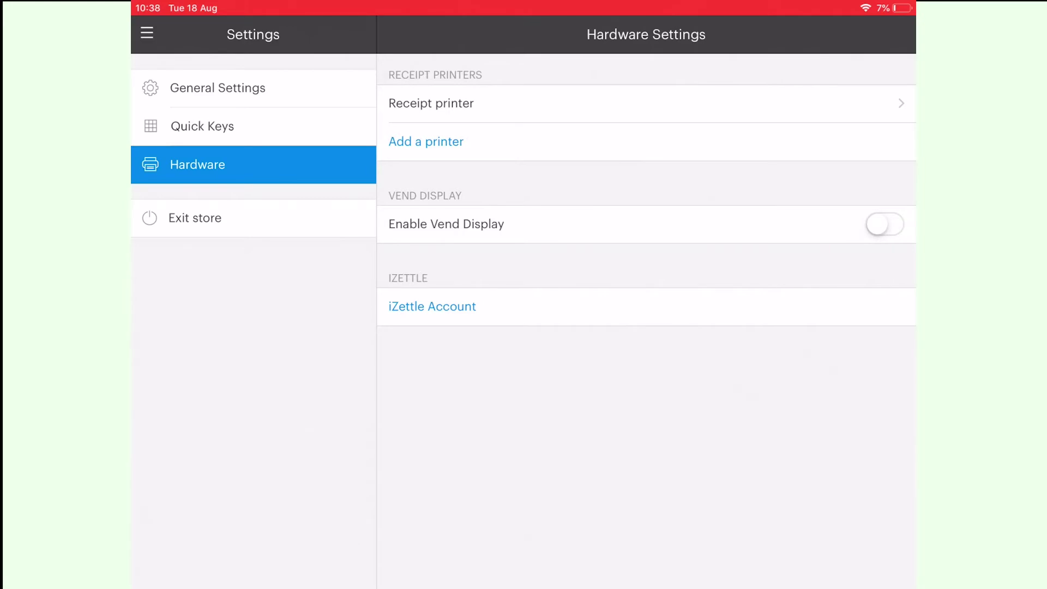
left_click(883, 224)
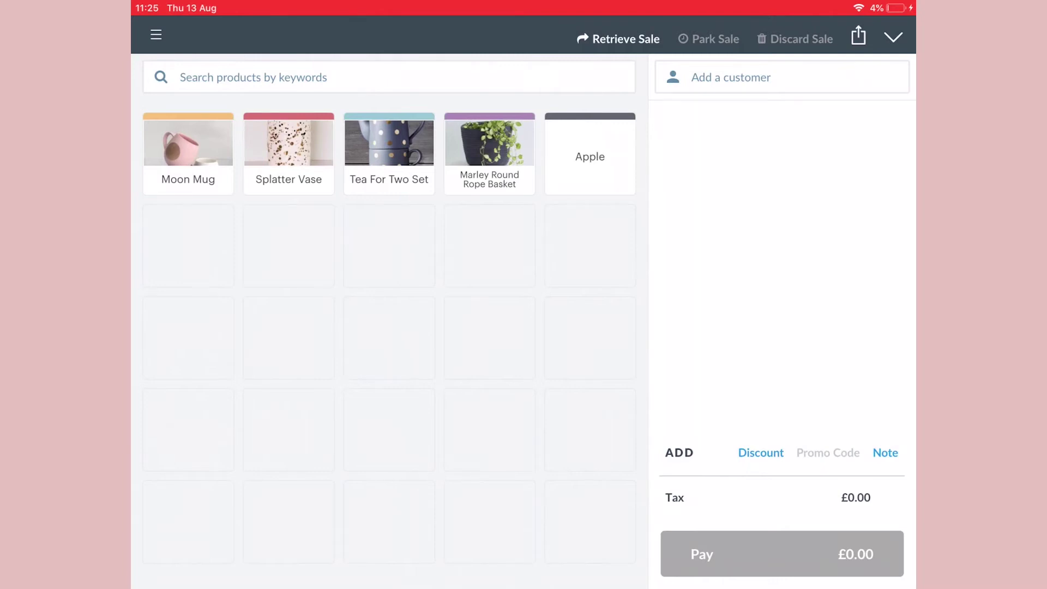
- Add a Splatter Vase to the sale and change its price to 50.00
left_click(288, 152)
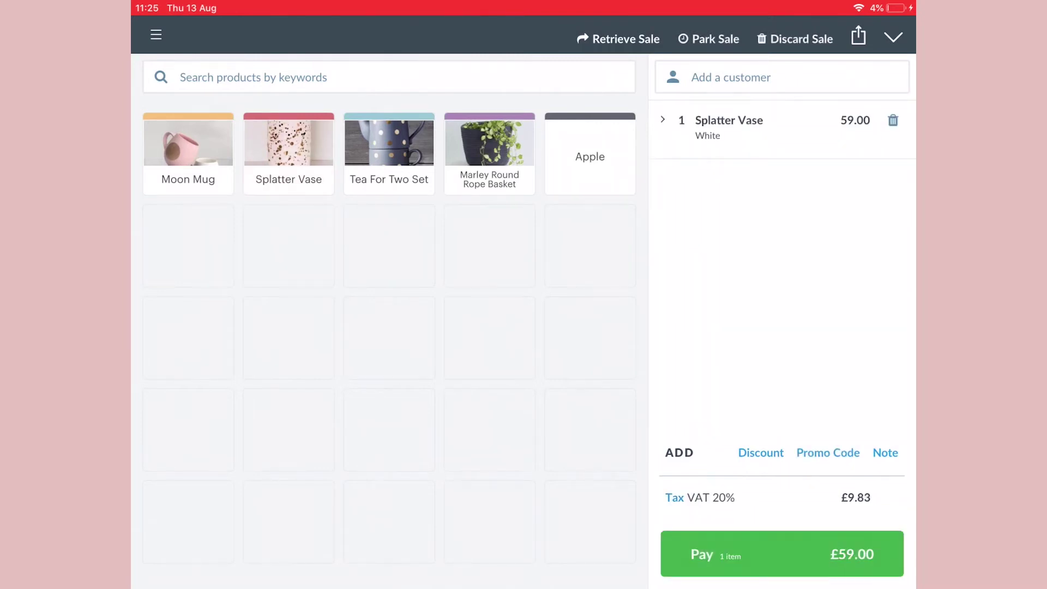
left_click(777, 126)
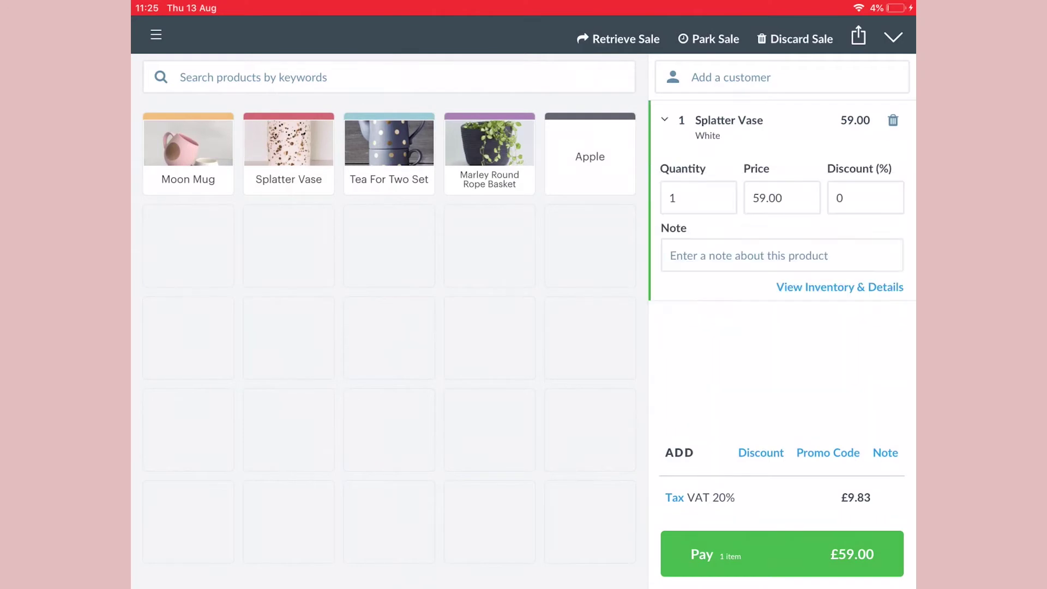
left_click(780, 197)
left_click(510, 216)
left_click(511, 325)
left_click(533, 375)
- Save the note 'New designs coming soon!' on the Splatter Vase item
left_click(781, 256)
type("N")
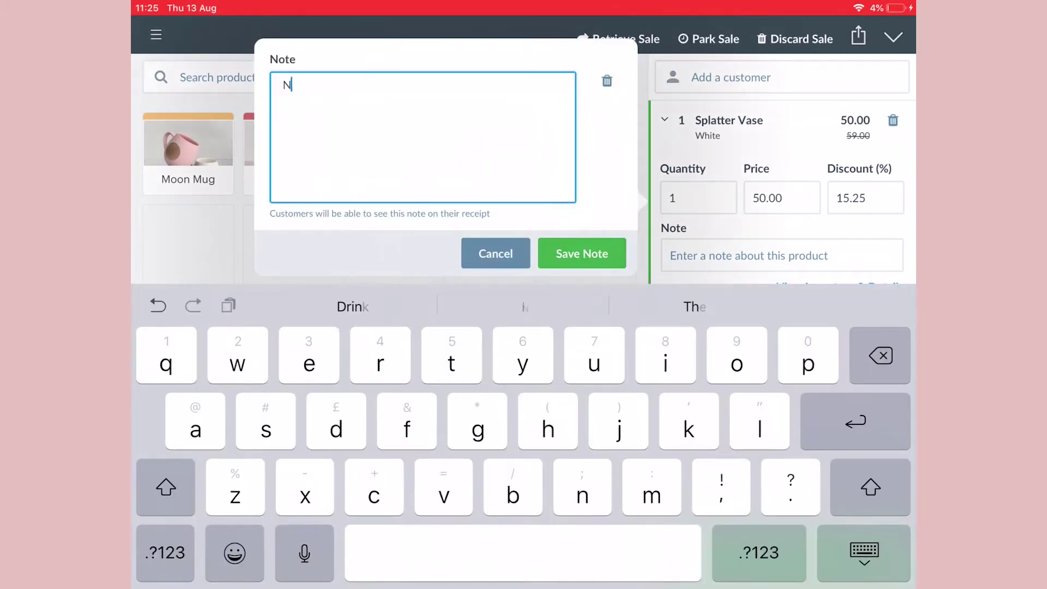
type("ew designs coming soon!")
left_click(863, 553)
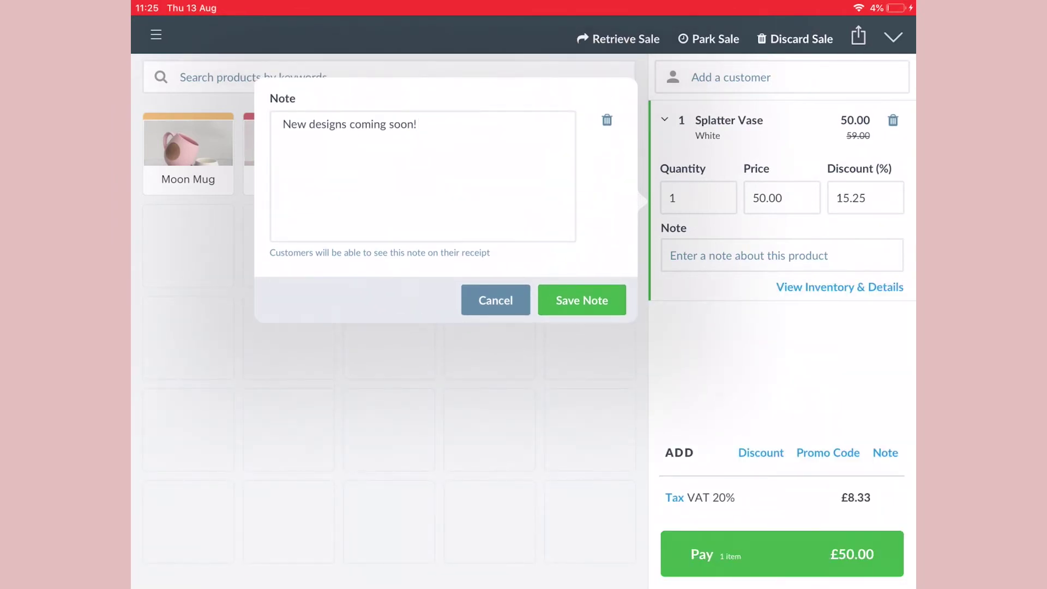
left_click(582, 300)
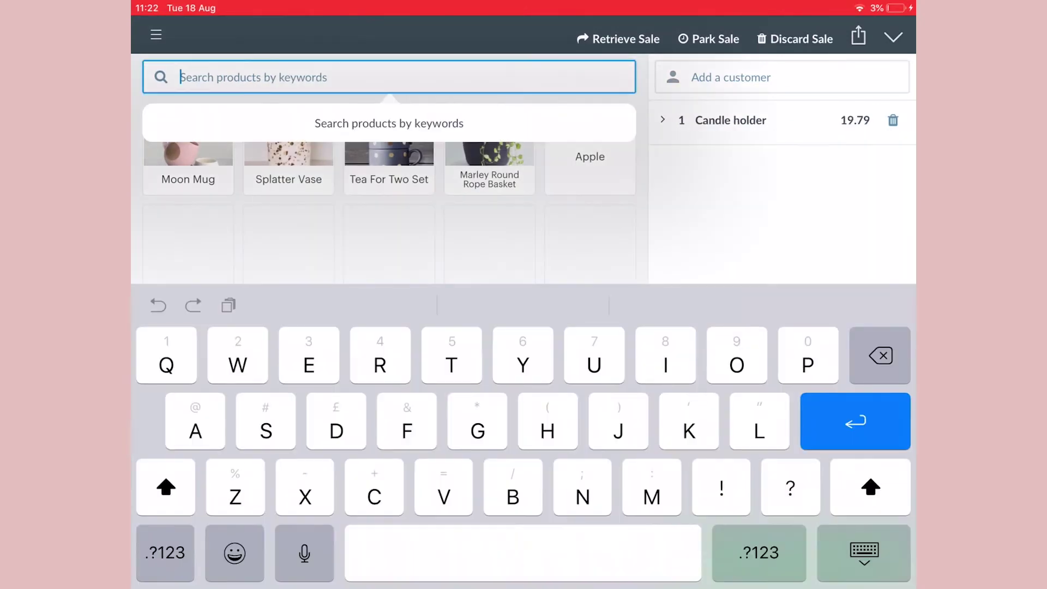
type("c")
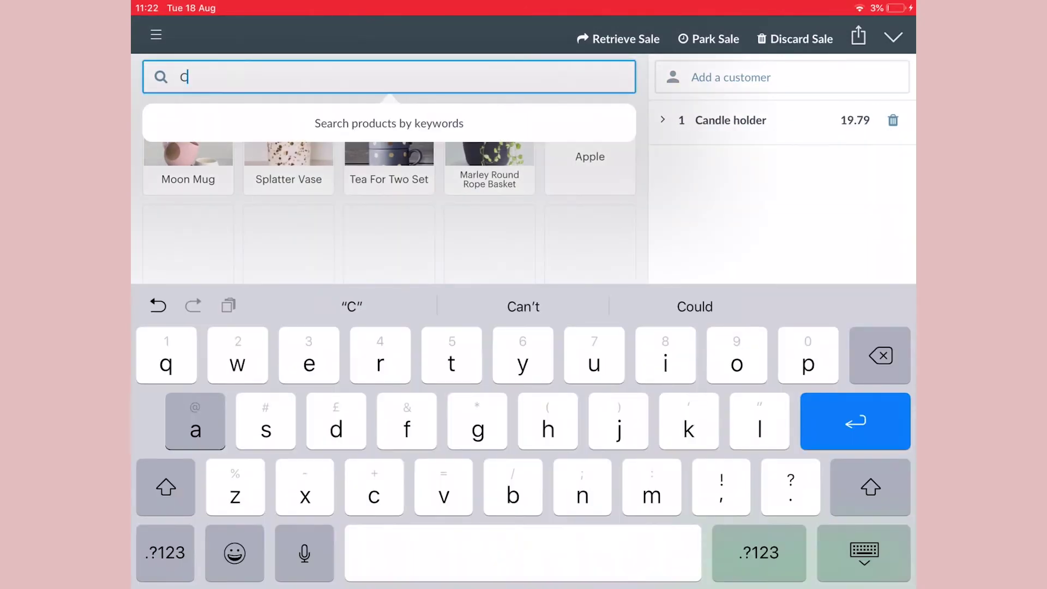
type("and")
- Add a Candle holder, apply a 20% sale discount, then discard the sale
left_click(389, 122)
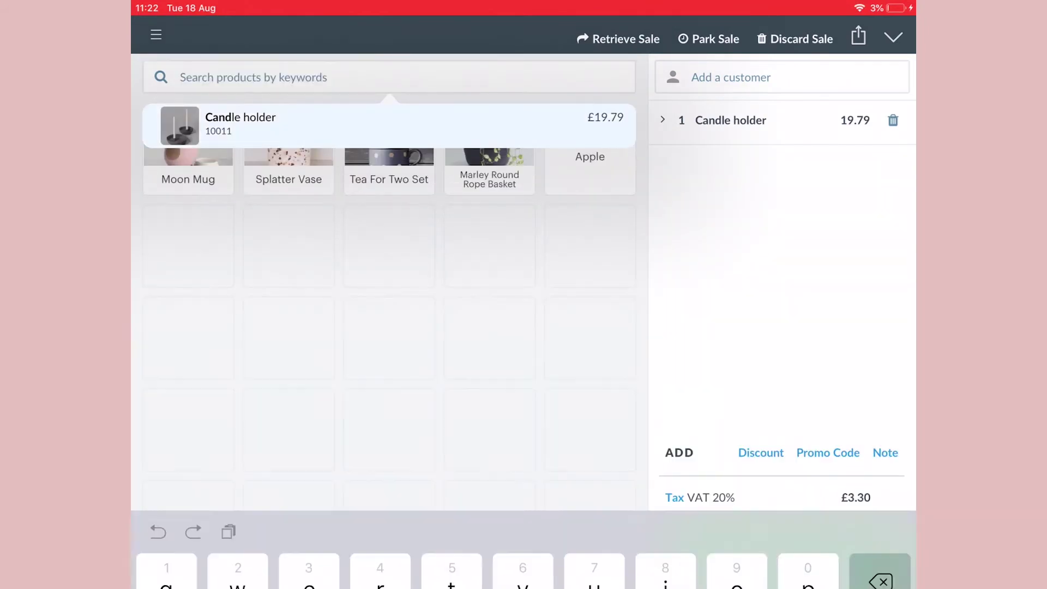
left_click(502, 344)
left_click(502, 507)
left_click(585, 557)
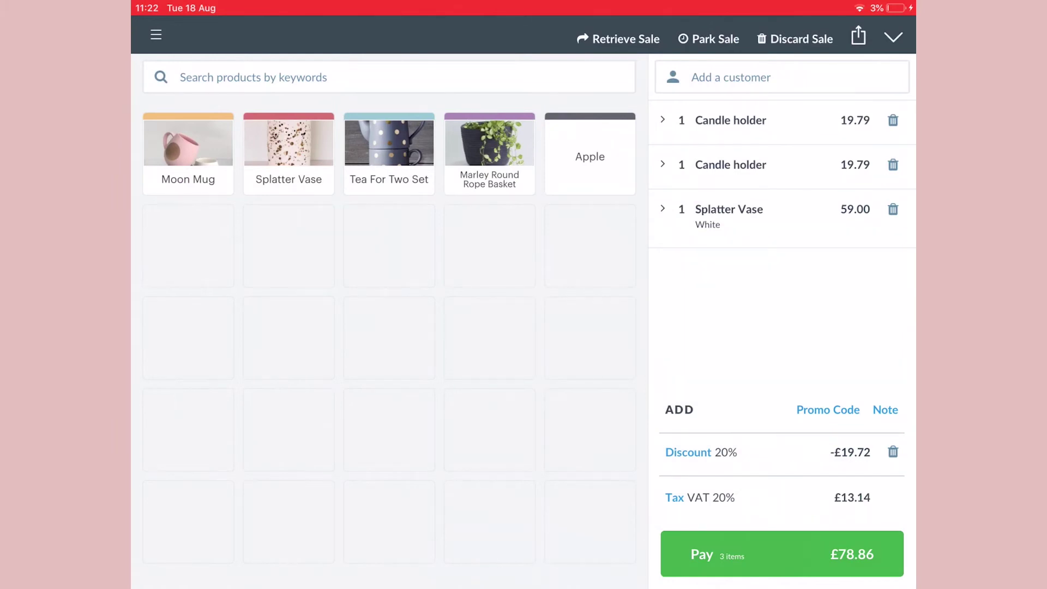
left_click(796, 39)
- Add a Tea For Two Set and pay 50.00 of the £109.00 in cash
left_click(388, 151)
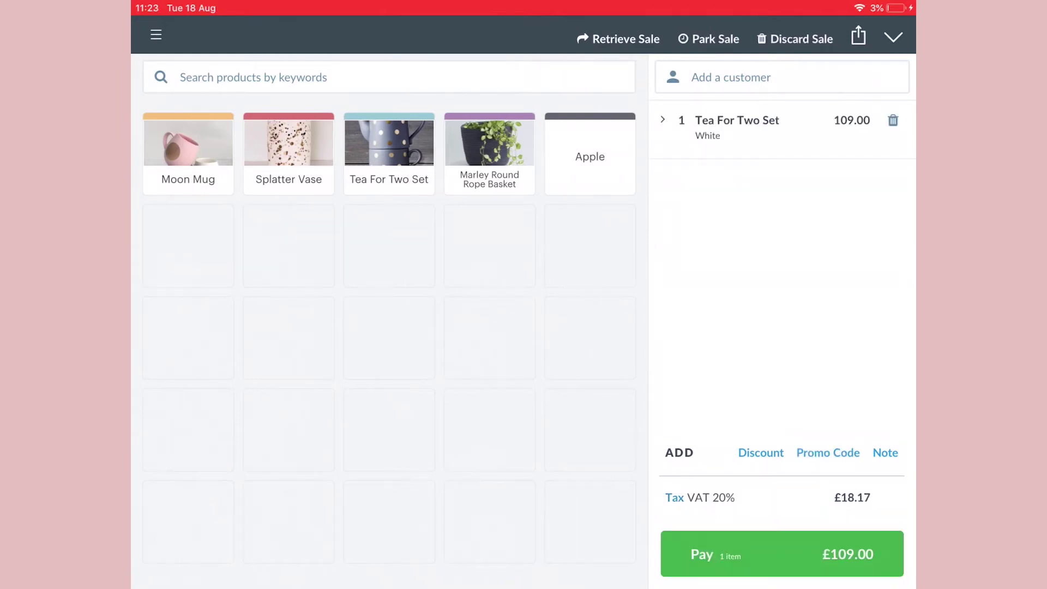
left_click(781, 554)
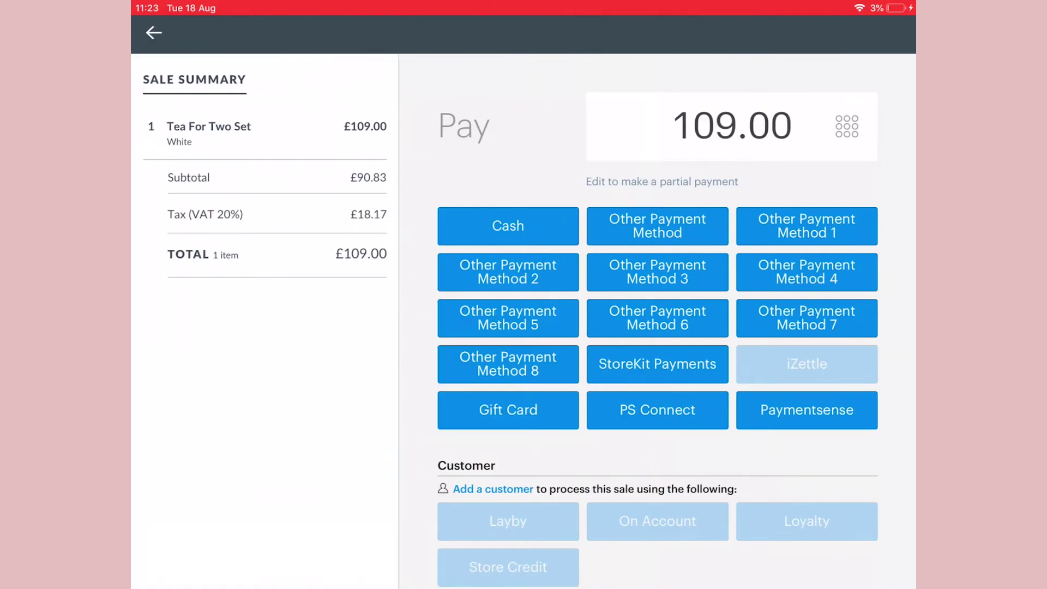
left_click(732, 126)
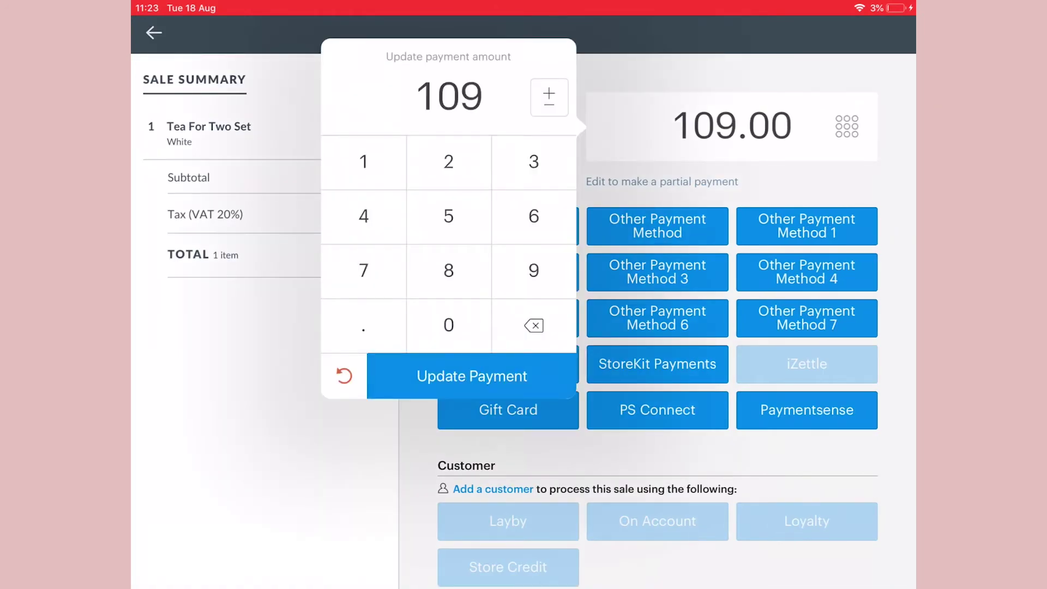
left_click(449, 216)
left_click(448, 325)
left_click(363, 324)
left_click(449, 325)
left_click(449, 325)
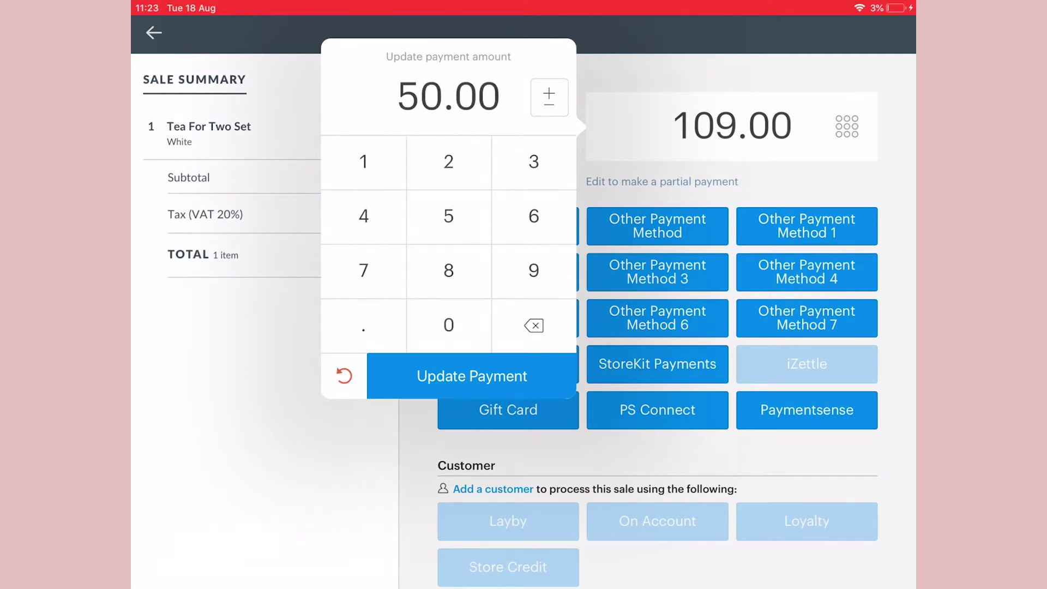
left_click(472, 375)
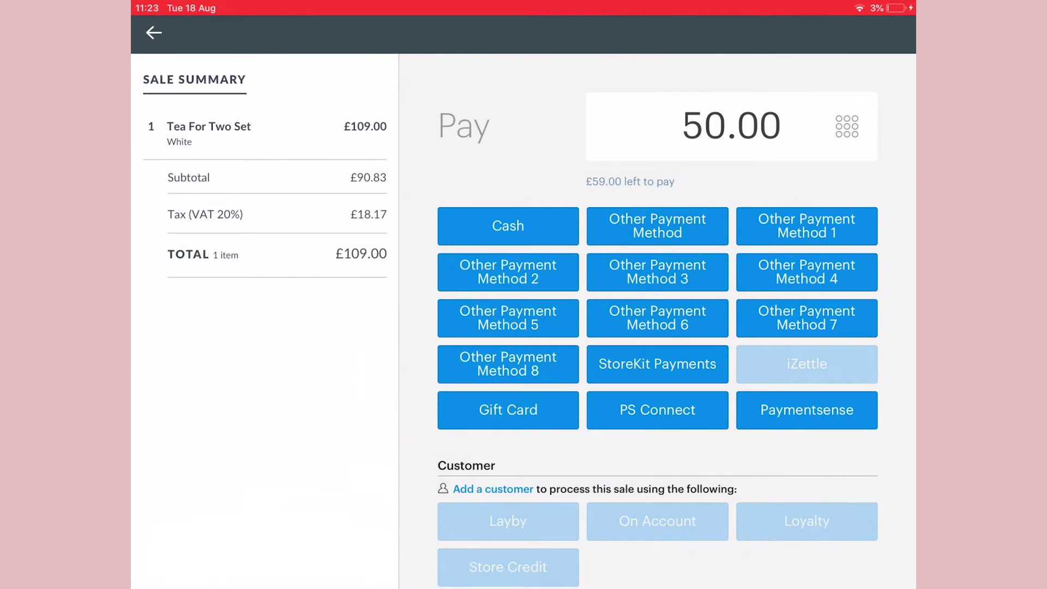
left_click(508, 227)
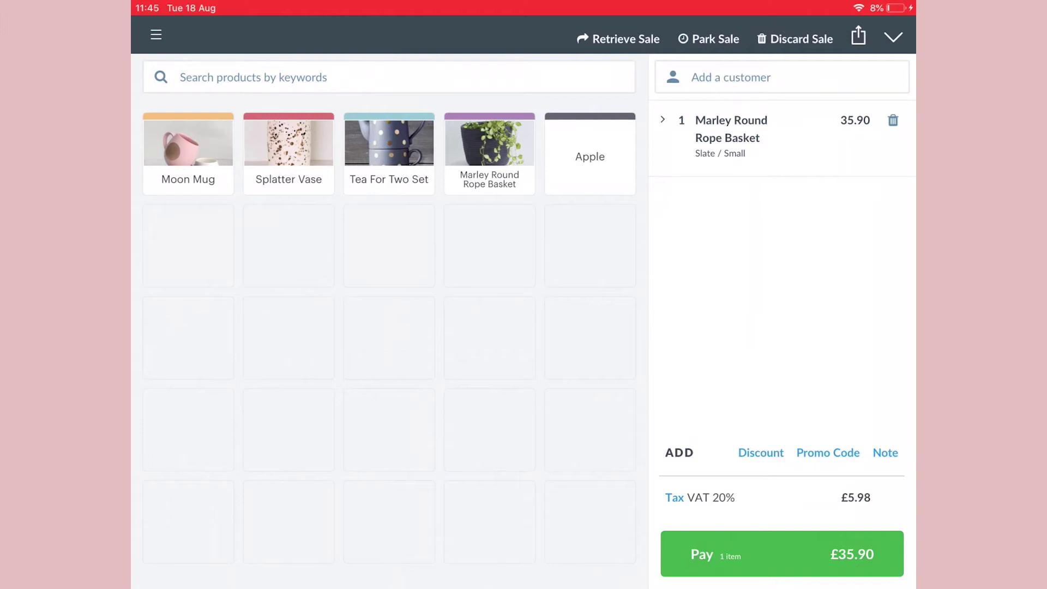
- Park the basket sale with the Baker note, then retrieve it
left_click(712, 38)
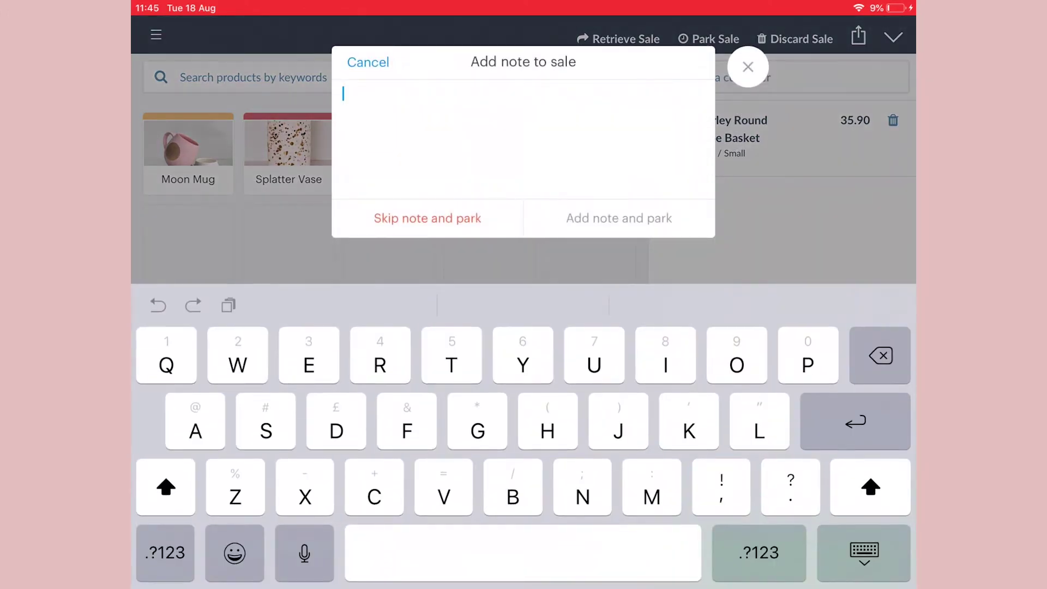
type("Baker")
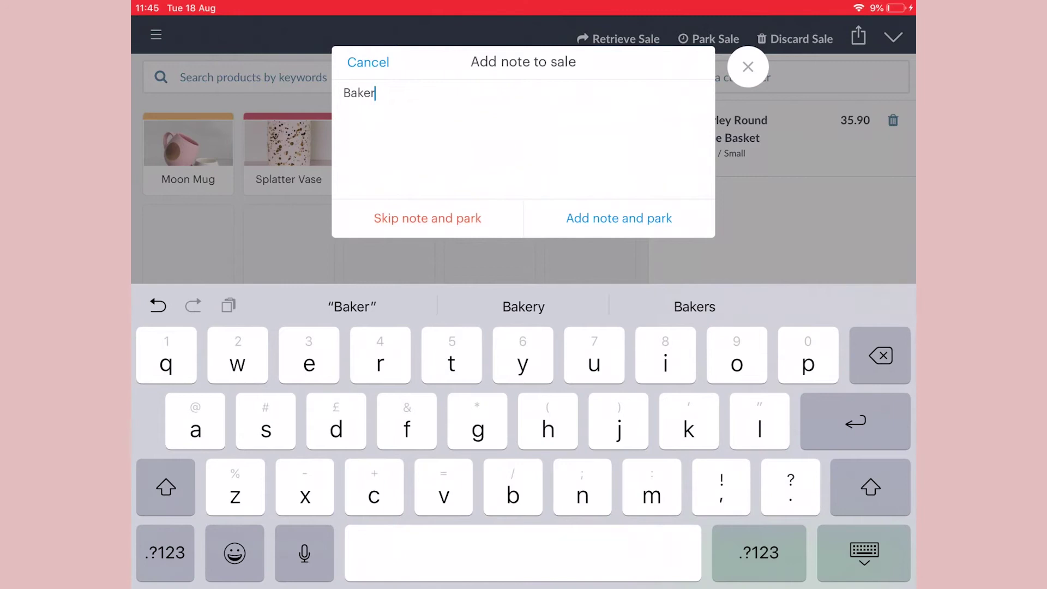
left_click(618, 217)
left_click(618, 39)
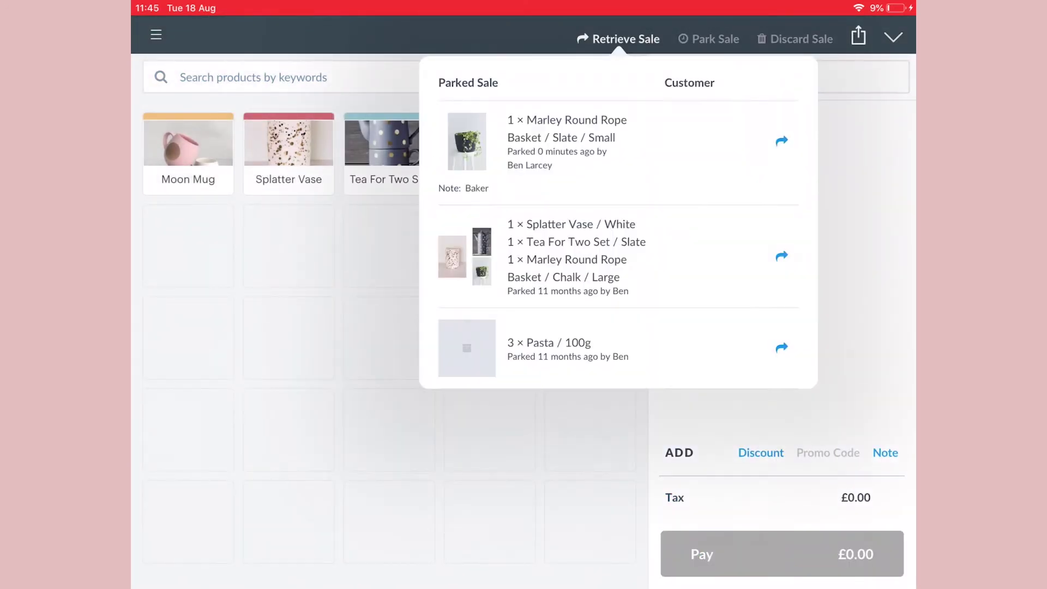
left_click(618, 148)
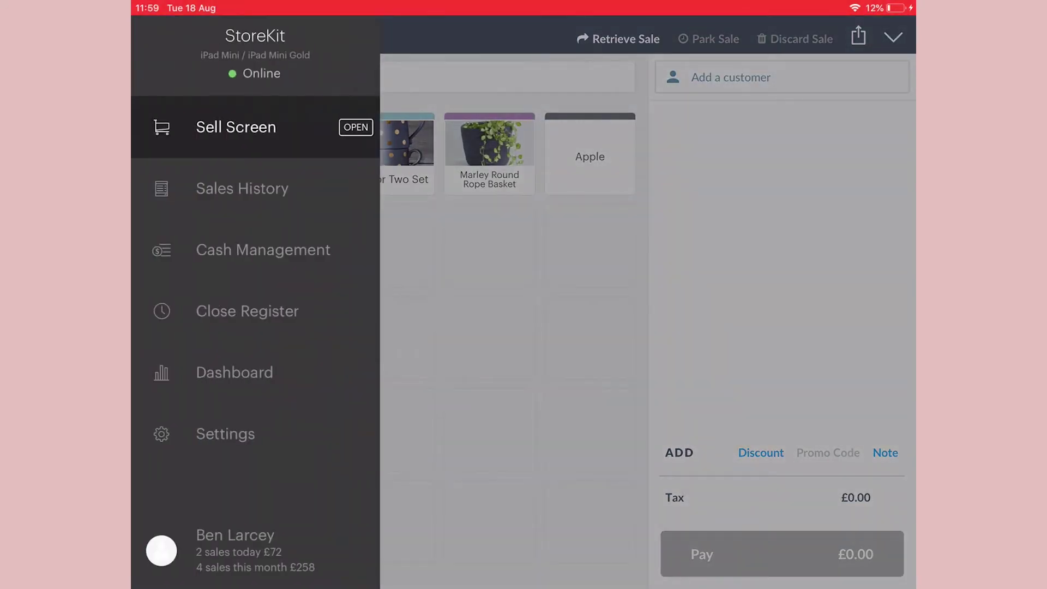
- Find closed sale 50 in Sales History and start returning its basket
left_click(243, 188)
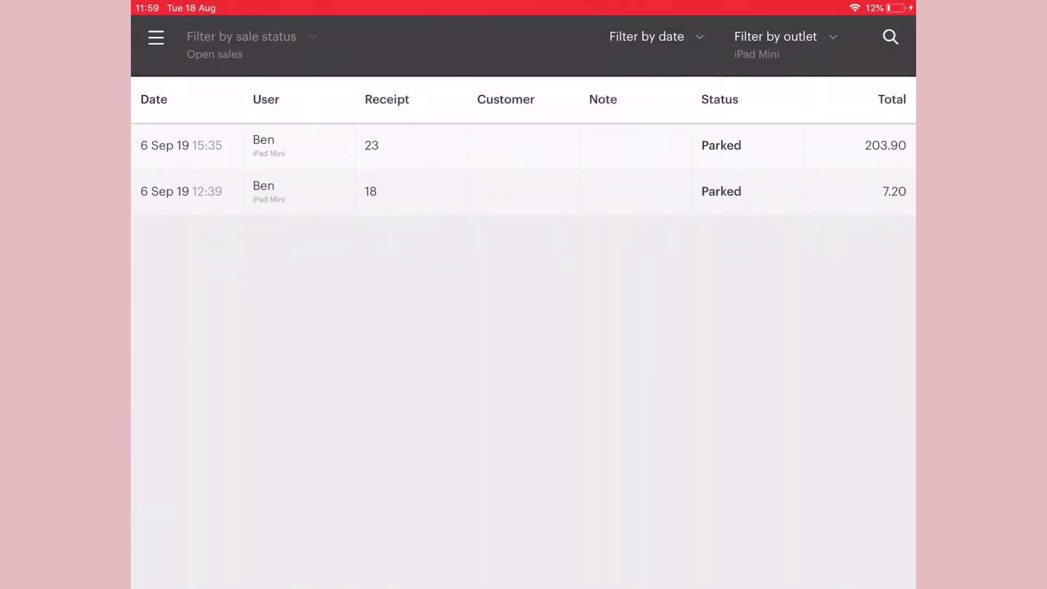
left_click(241, 36)
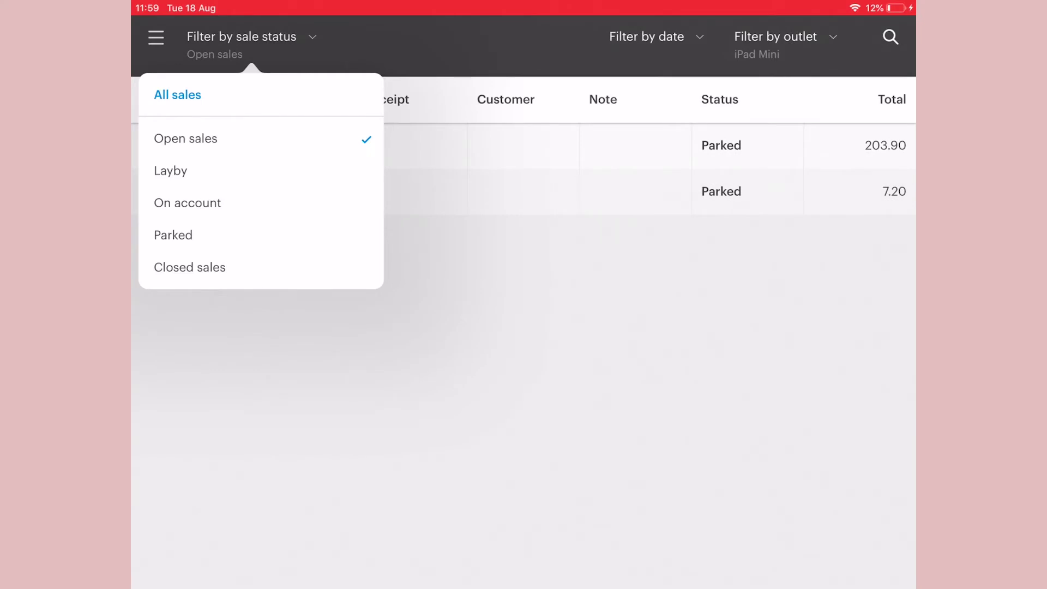
left_click(191, 266)
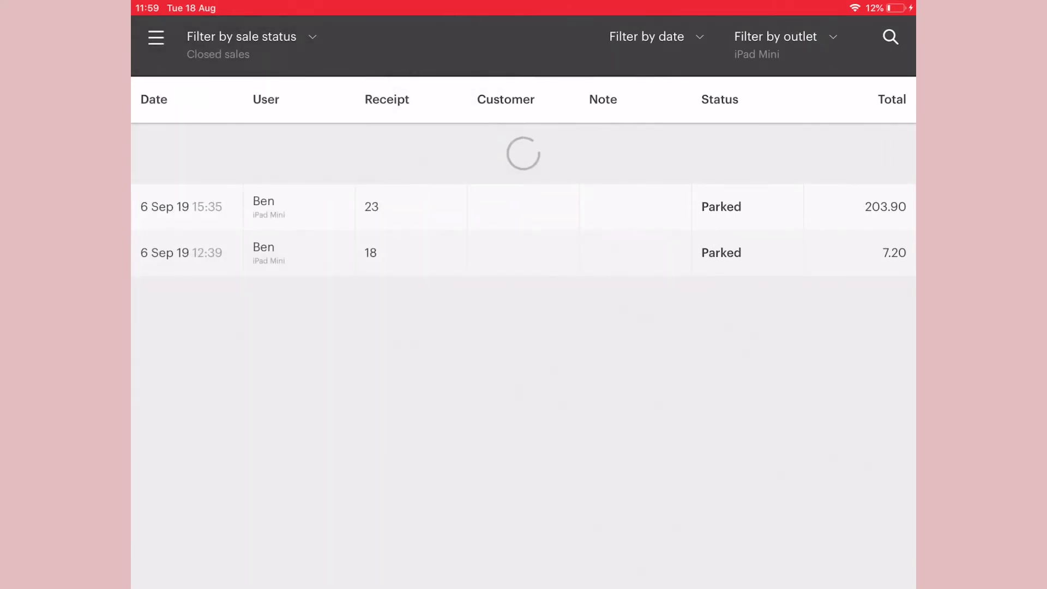
left_click(524, 146)
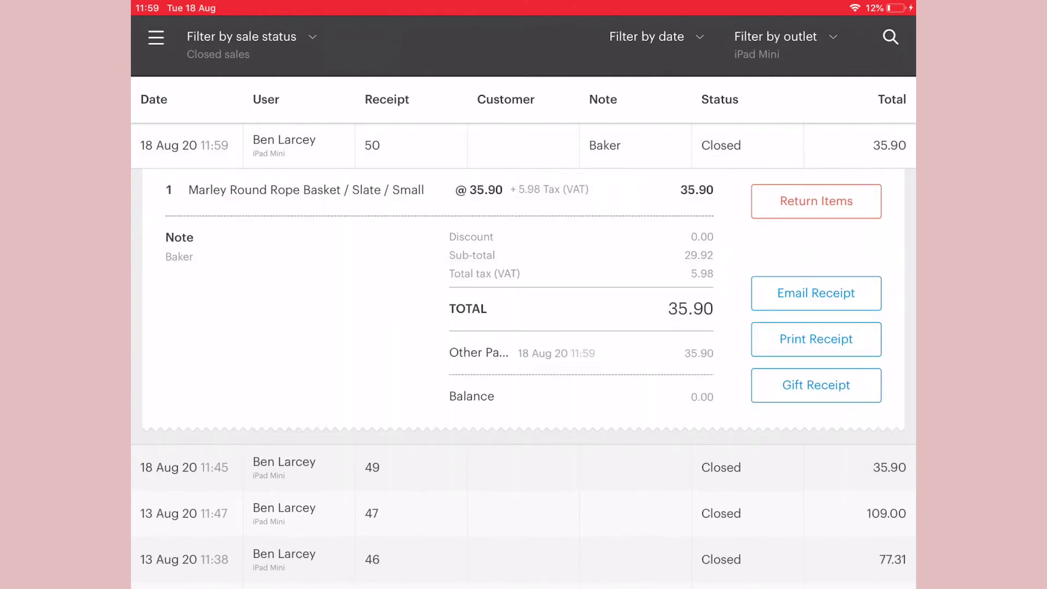
left_click(815, 201)
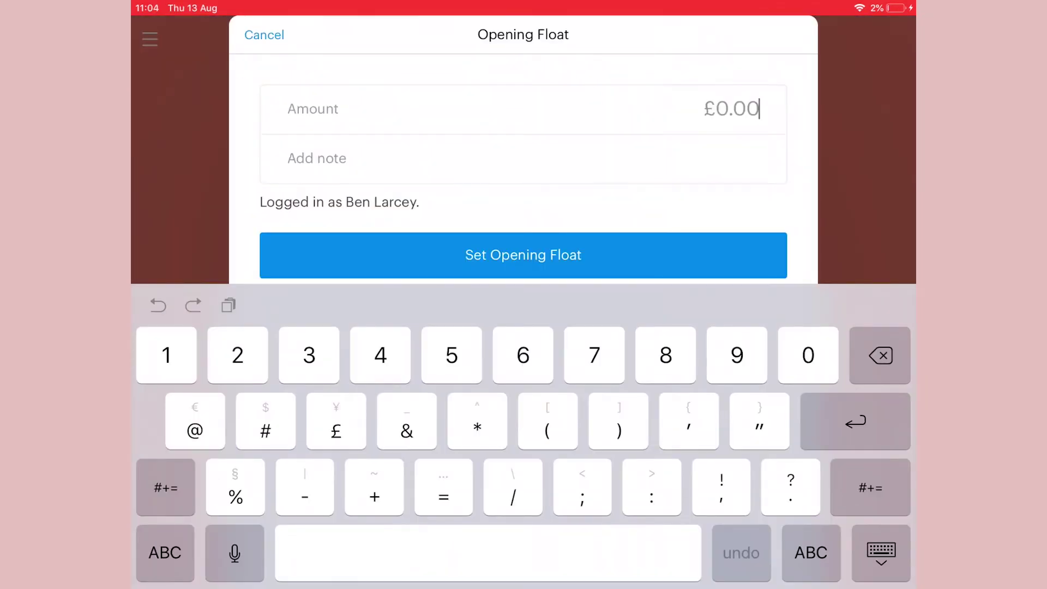
- Set a £200.00 opening float, then go to the register open/close page
left_click(237, 355)
type("200")
left_click(808, 356)
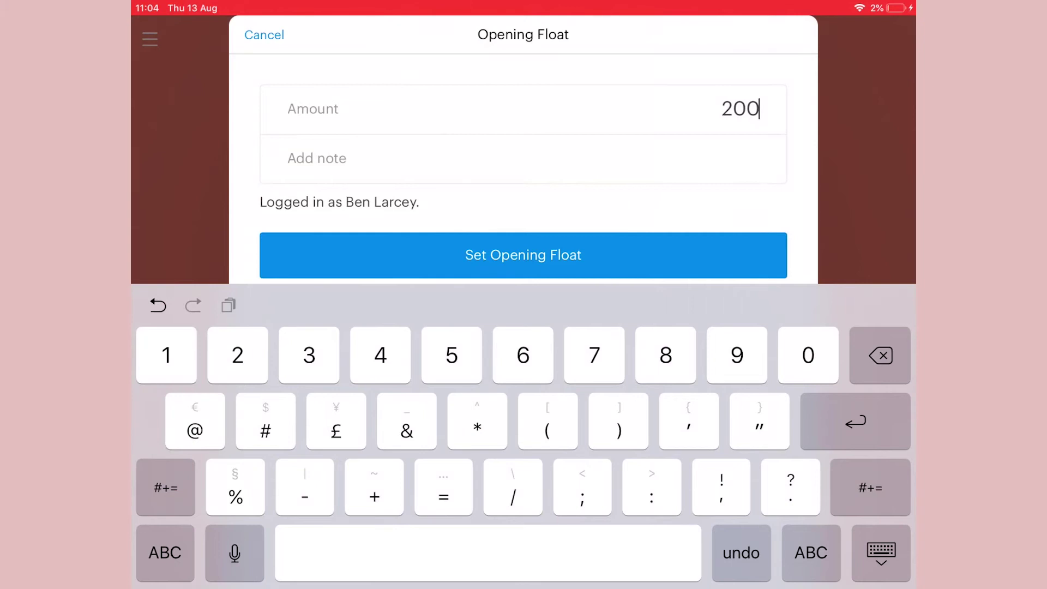
left_click(790, 488)
left_click(808, 355)
left_click(523, 255)
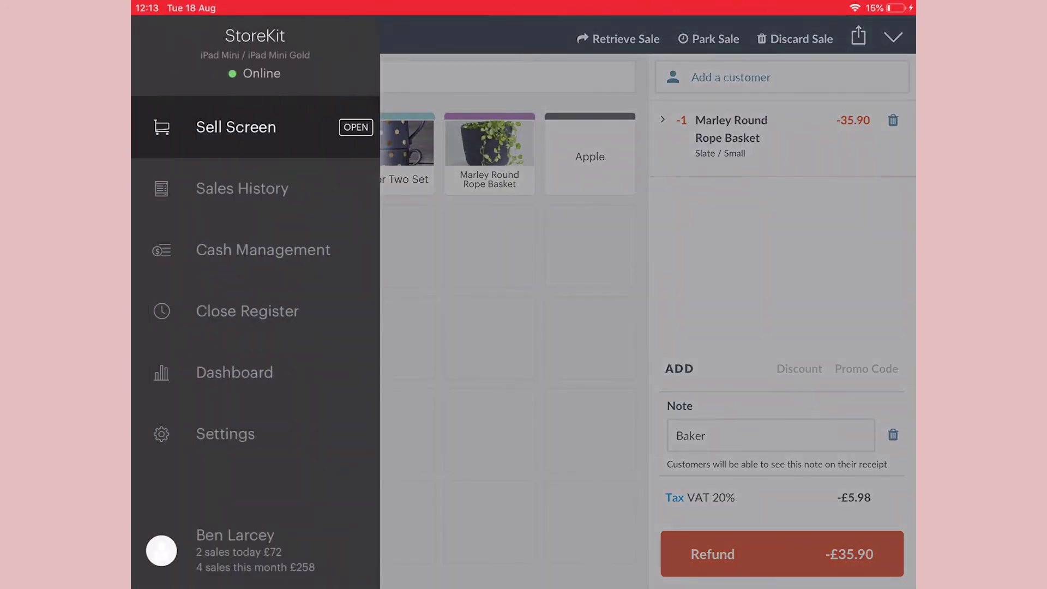
left_click(247, 311)
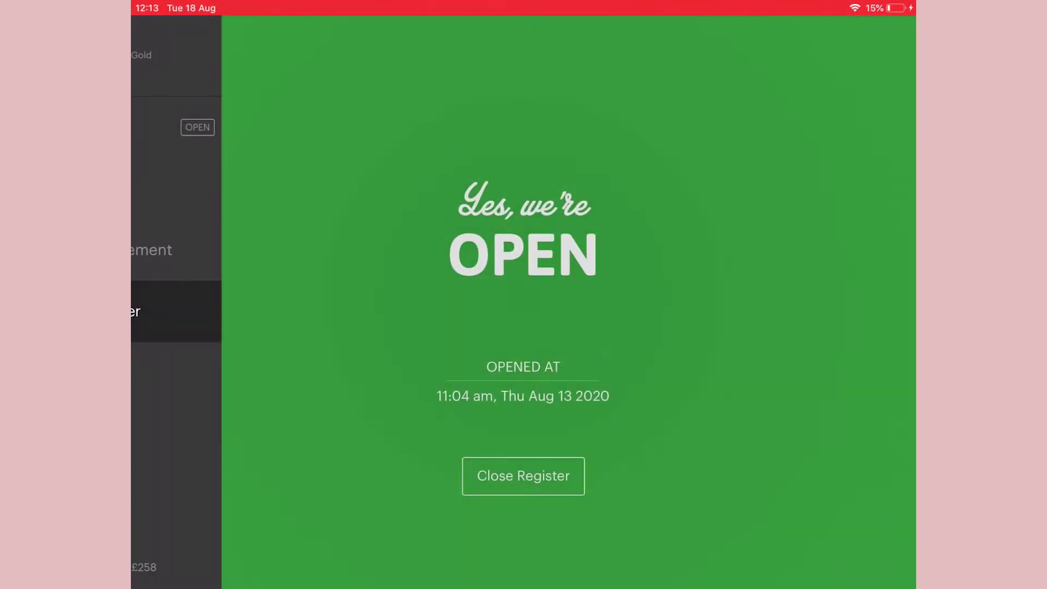
- Finalise closure 7 with 394.90 cash counted, matching the expected amount
left_click(523, 475)
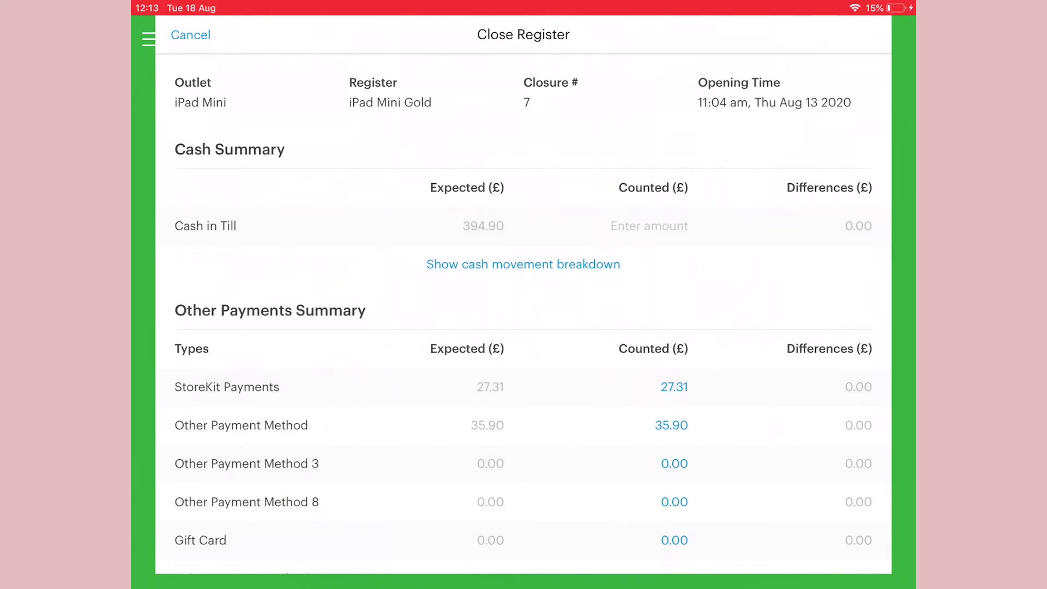
scroll(524, 327, "down", 5)
scroll(524, 327, "down", 5)
scroll(524, 327, "down", 5)
scroll(523, 328, "down", 3)
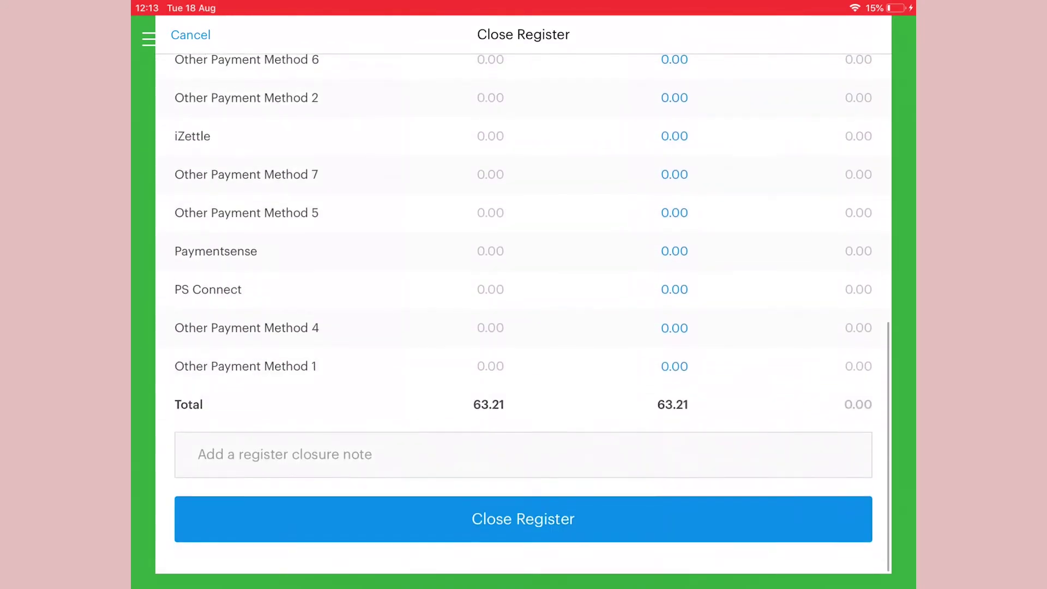
left_click(524, 529)
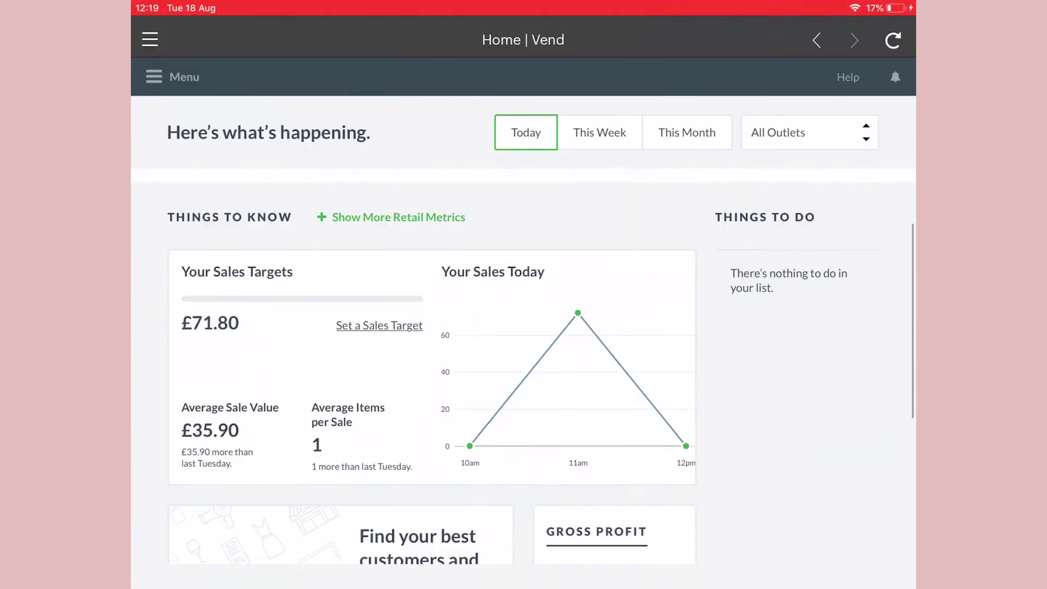
scroll(433, 368, "down", 8)
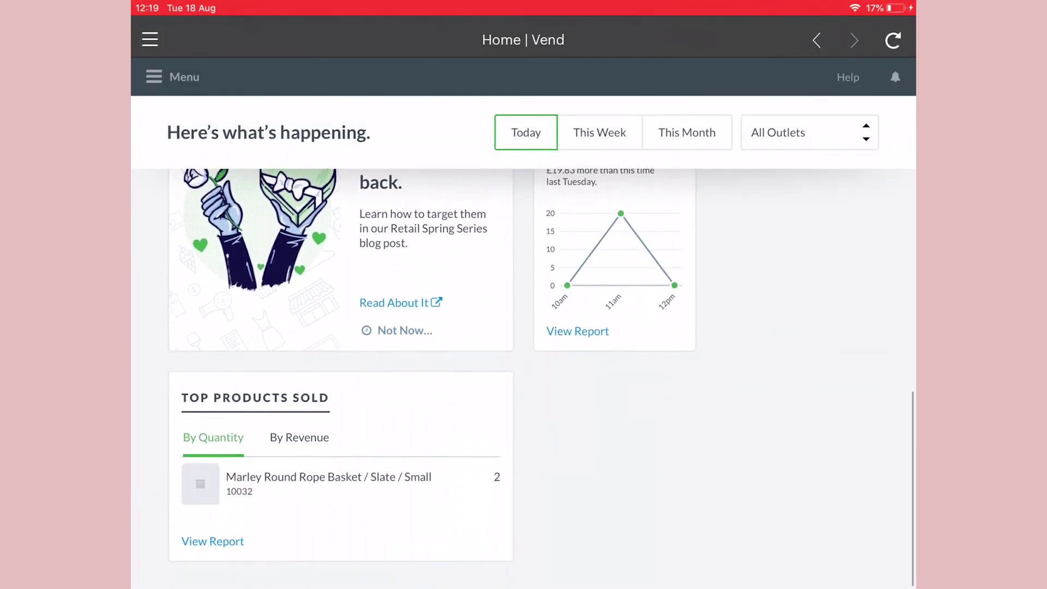
scroll(434, 367, "up", 8)
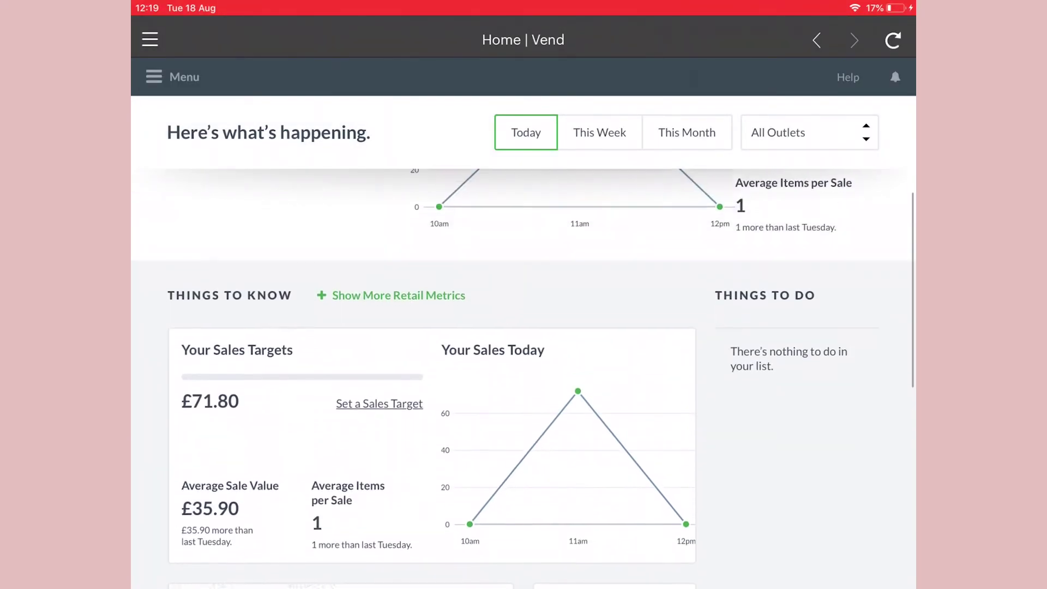
scroll(523, 368, "up", 6)
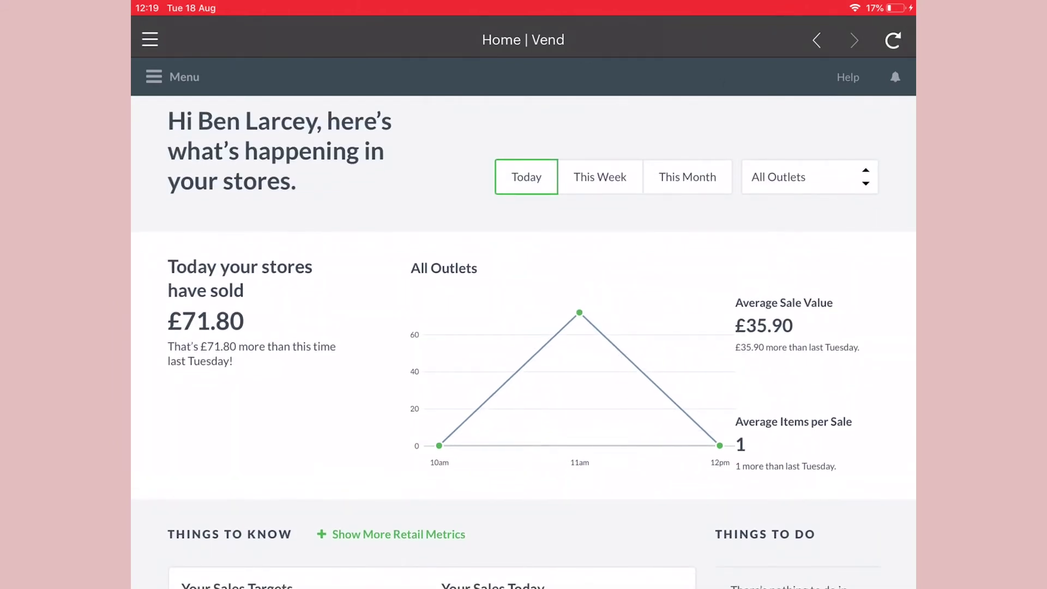
- Check the dashboard's outlet options, keep All Outlets, then go to Reporting
left_click(809, 176)
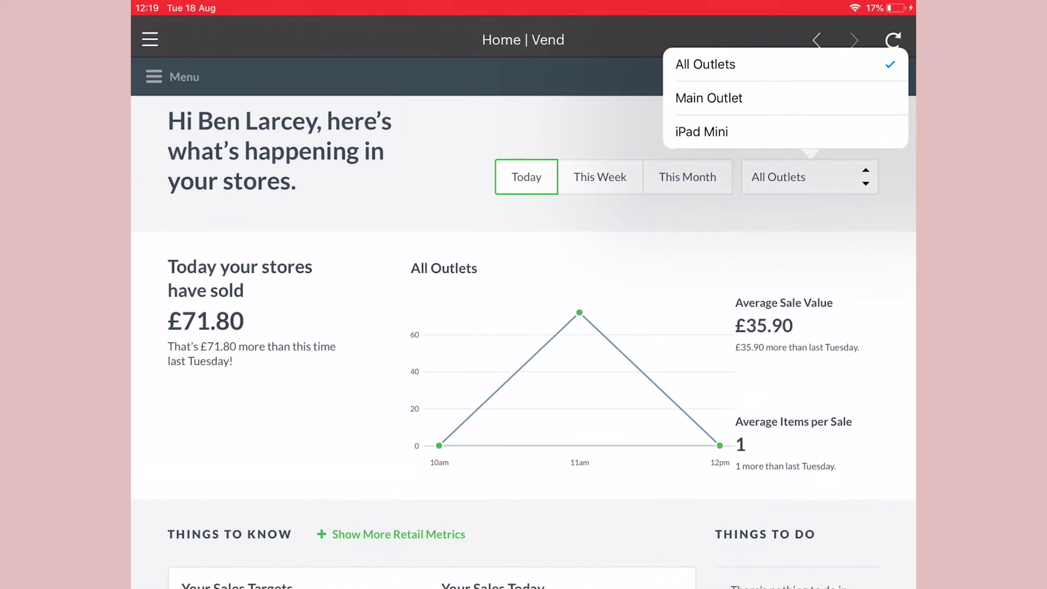
left_click(785, 65)
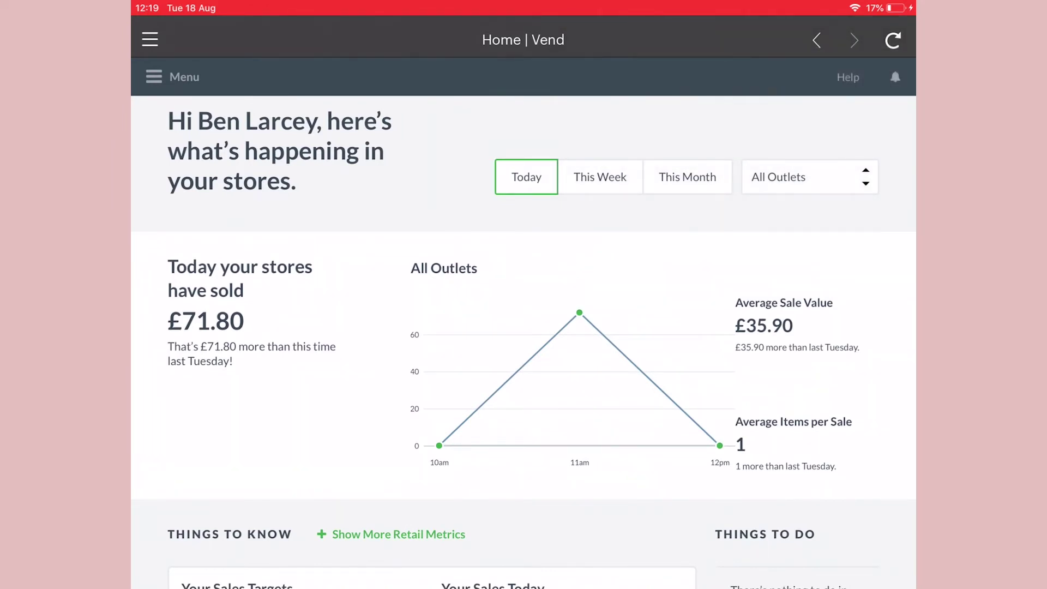
left_click(172, 77)
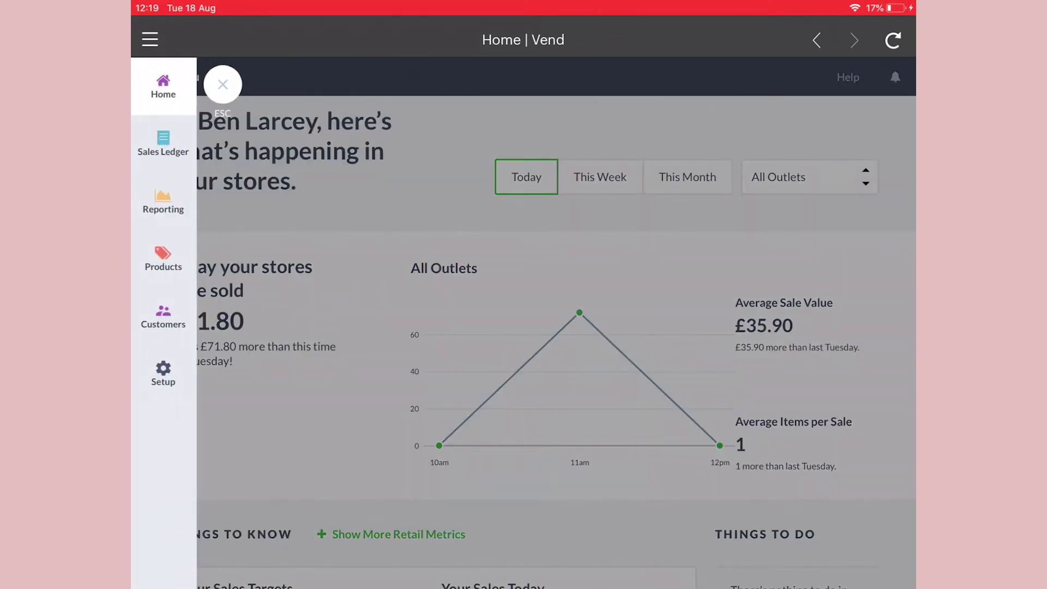
left_click(163, 202)
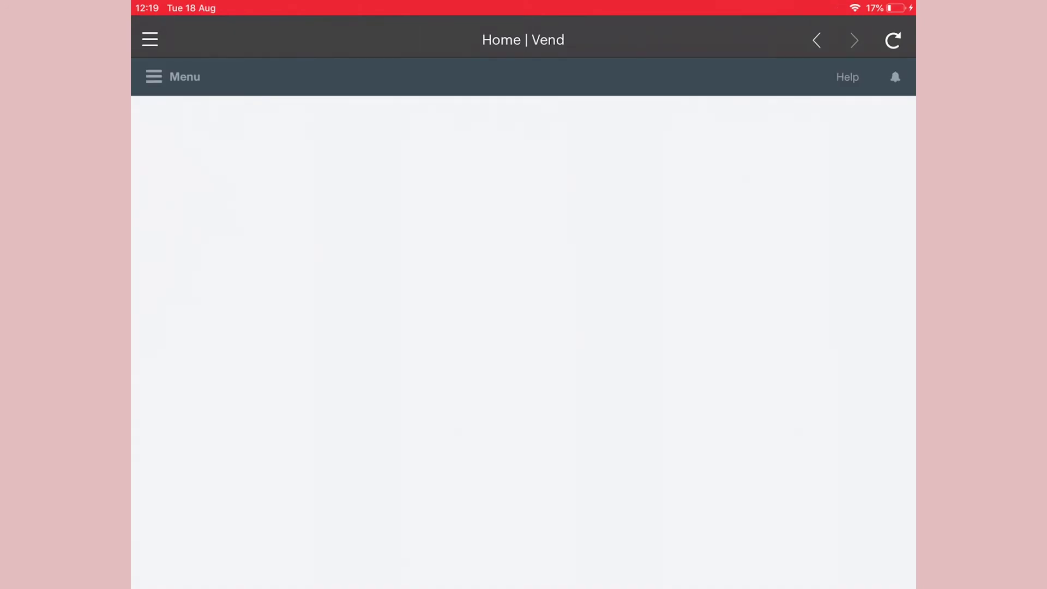
scroll(524, 368, "down", 10)
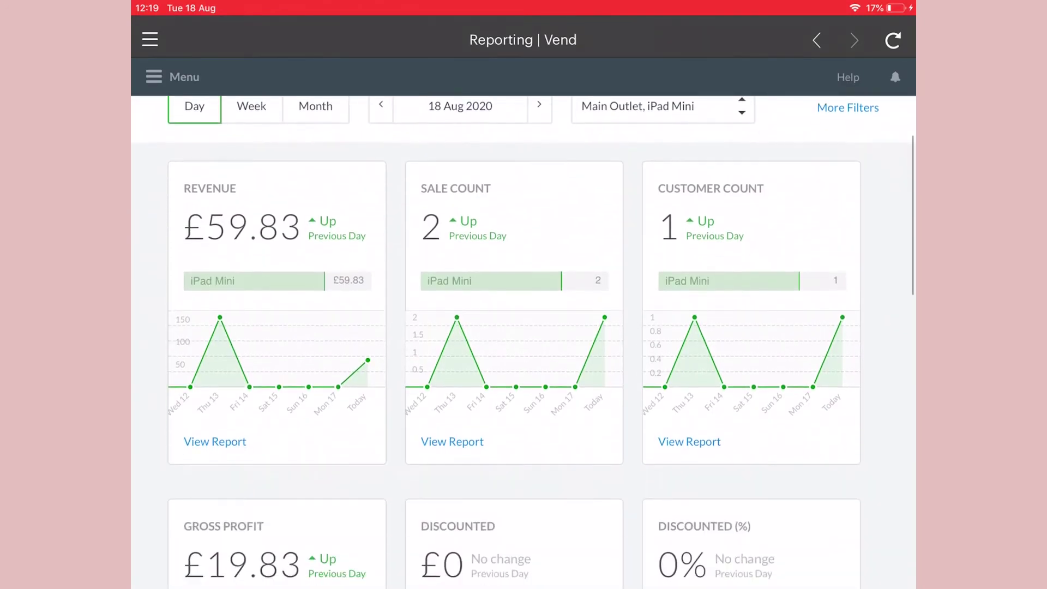
scroll(524, 368, "down", 8)
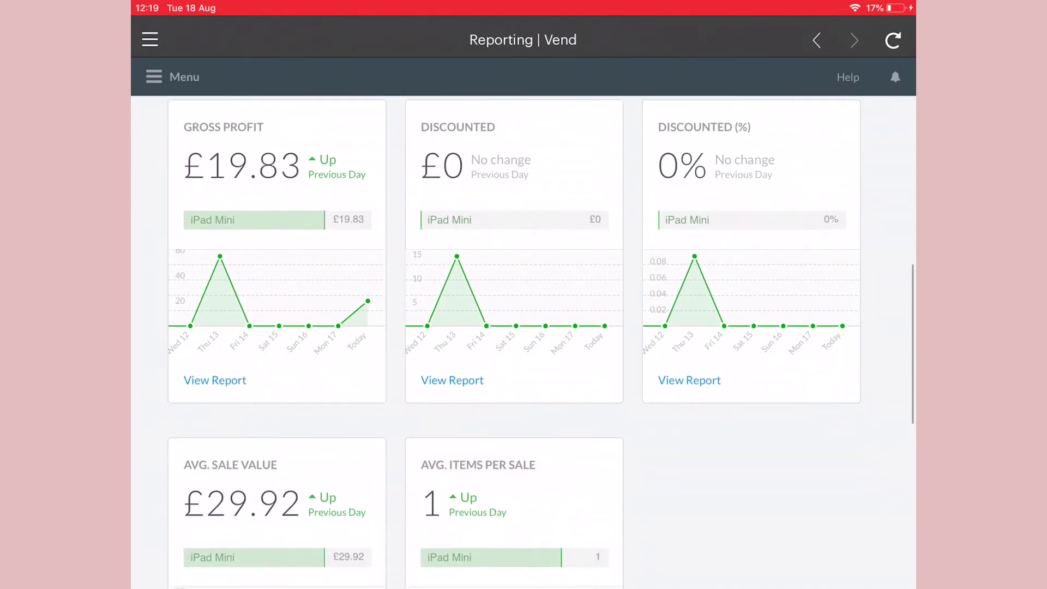
scroll(523, 369, "up", 10)
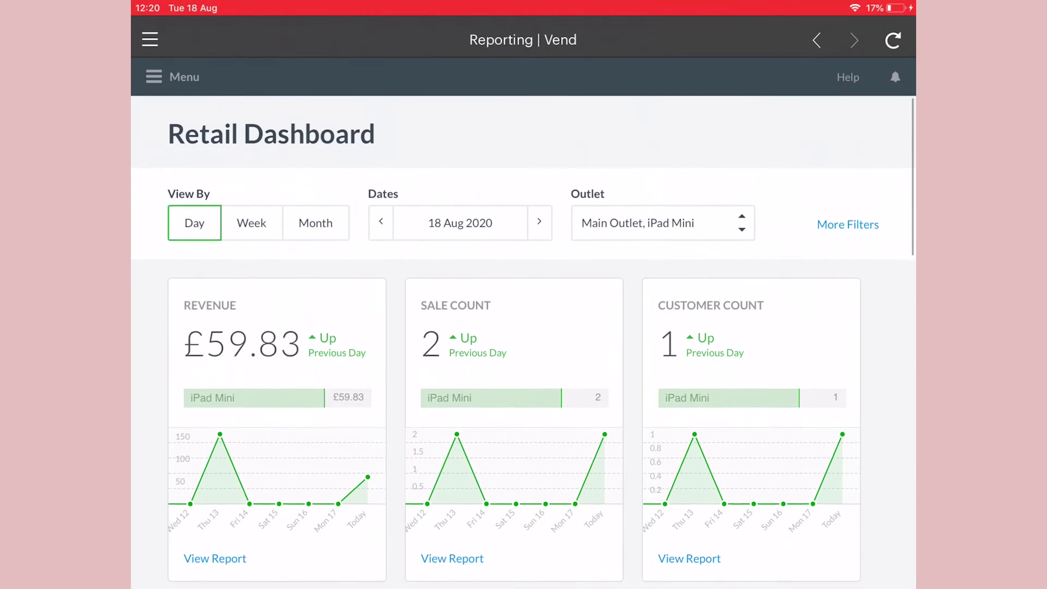
- Bring up the report types menu from the 18 Aug 2020 Retail Dashboard
left_click(173, 78)
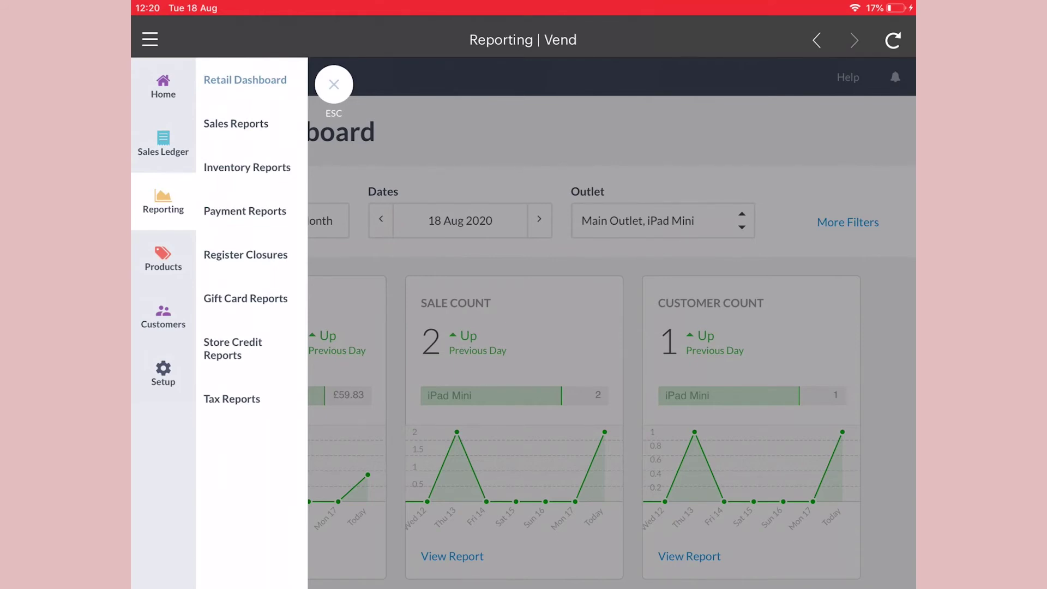
- Open the Inventory Report listing on-hand stock and £500.00 inventory cost
left_click(247, 166)
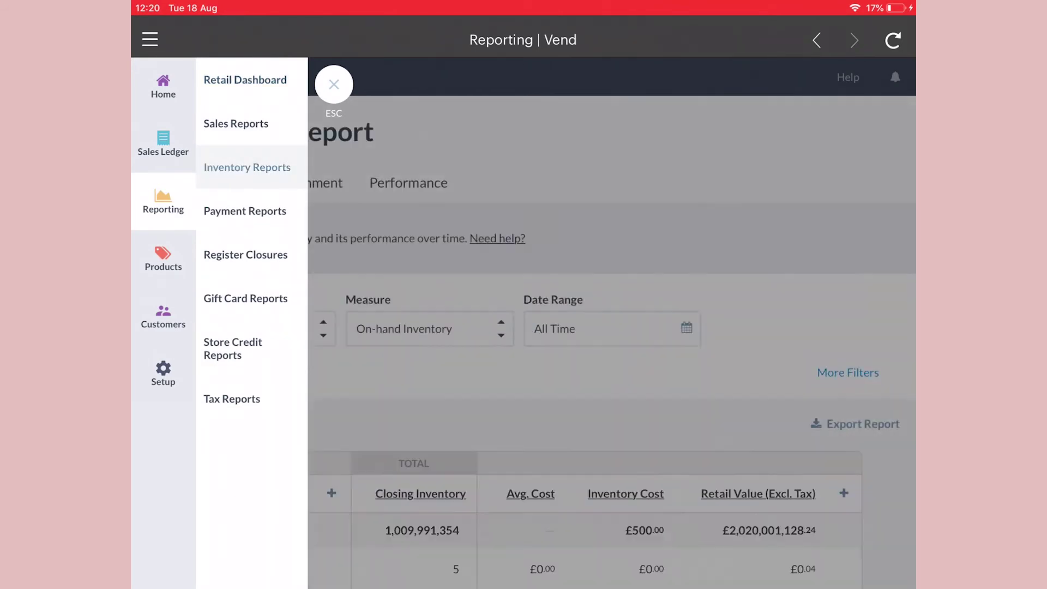
scroll(524, 368, "down", 3)
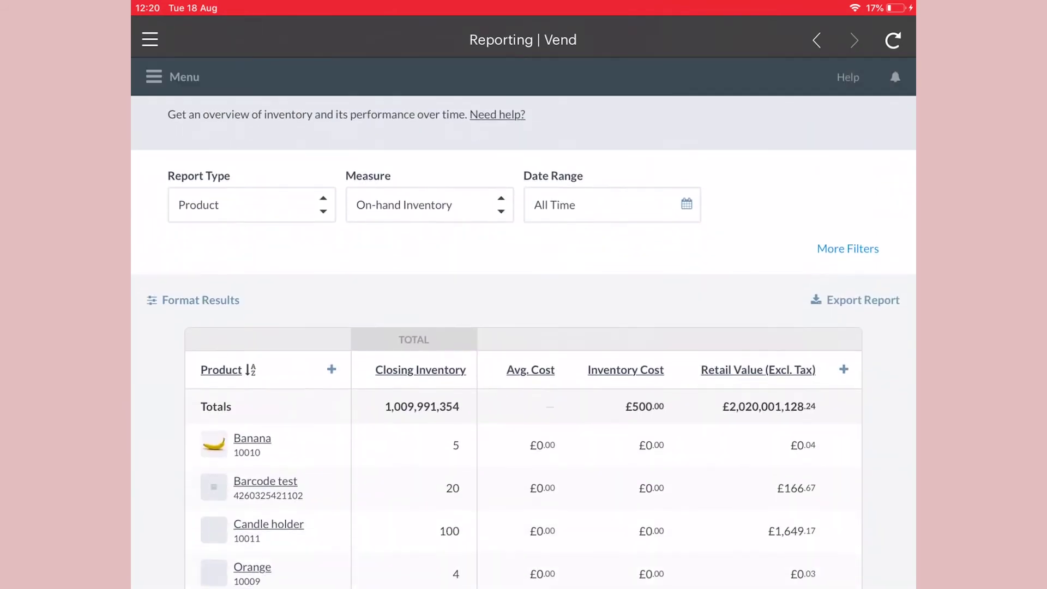
scroll(524, 368, "down", 4)
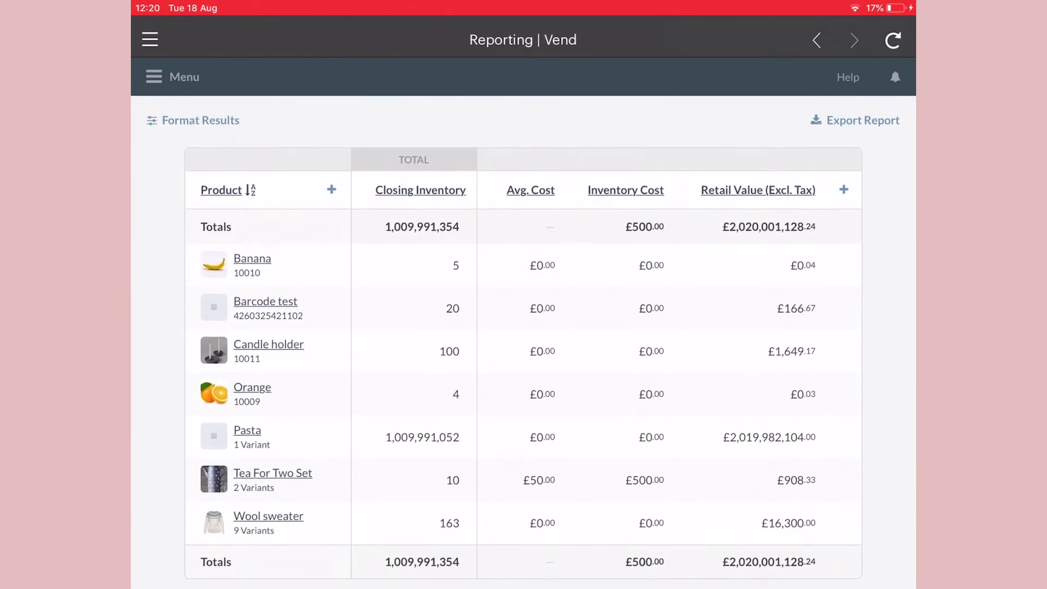
- Switch from the Inventory Report to Payment Reports, then reopen the navigation
left_click(172, 76)
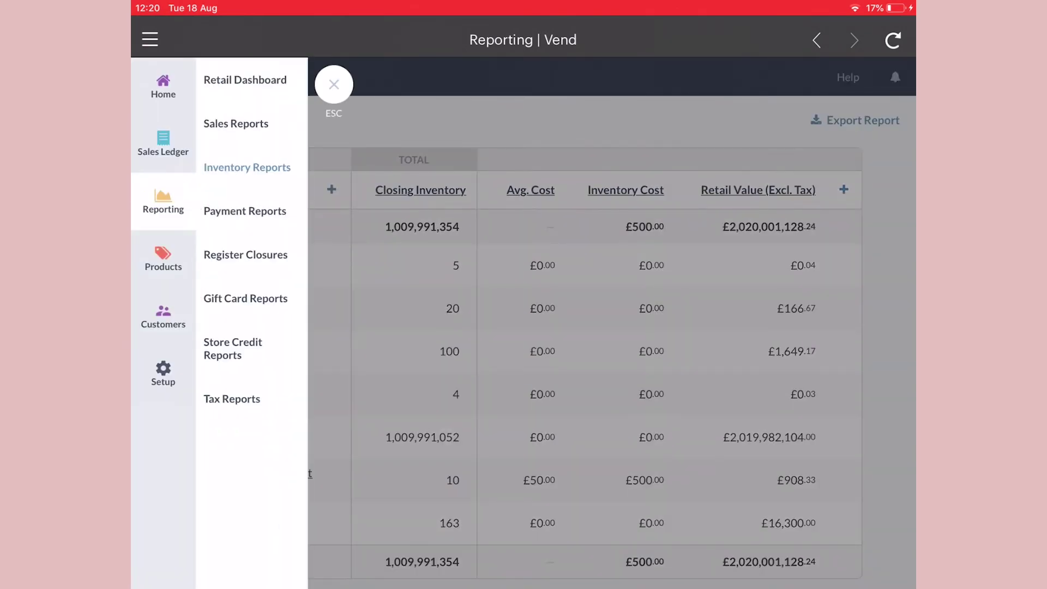
left_click(244, 210)
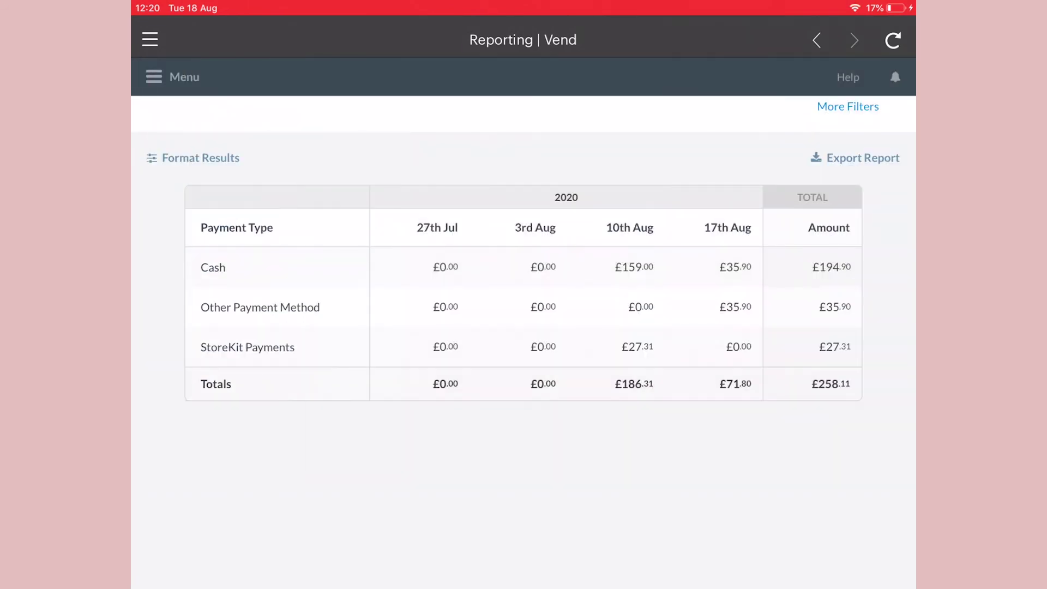
left_click(172, 76)
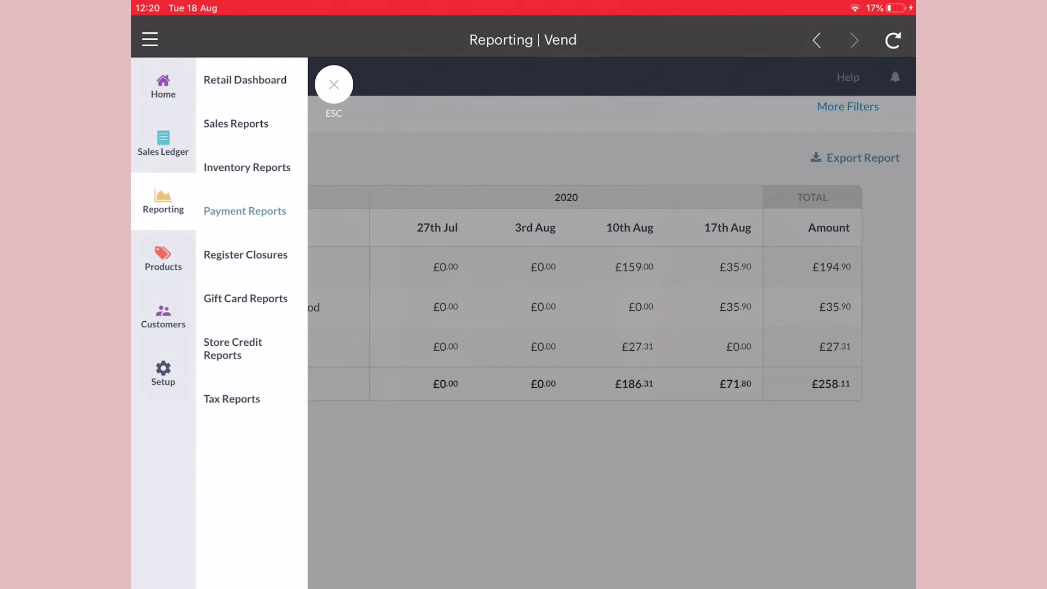
- Check the Register Closures totals, including closure 7's 194.90 cash, then return to Inventory Reports
left_click(246, 255)
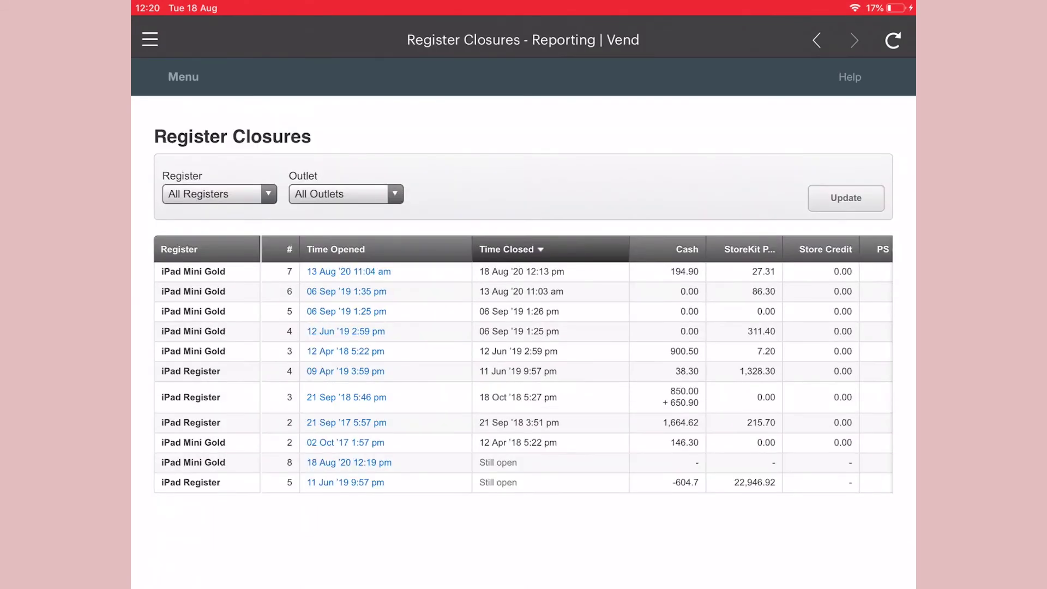
scroll(573, 368, "right", 5)
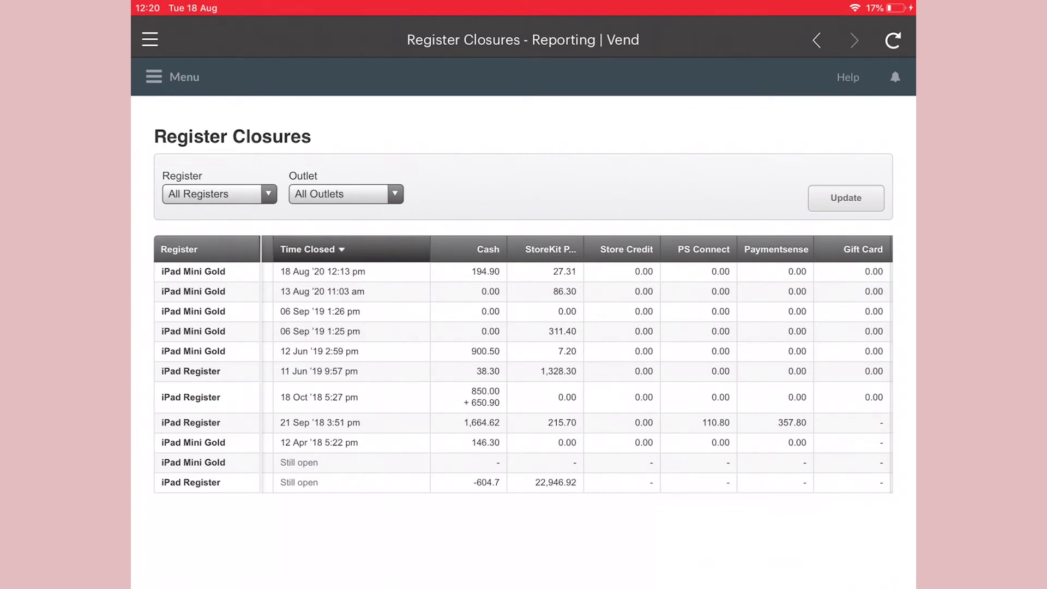
left_click(171, 76)
left_click(246, 168)
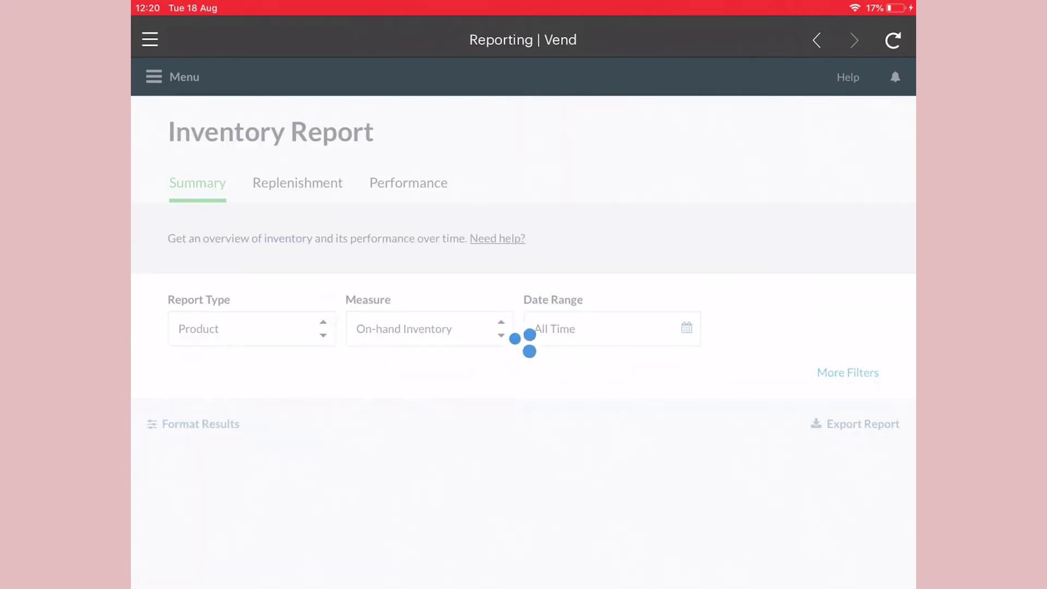
scroll(523, 368, "down", 2)
scroll(523, 369, "down", 3)
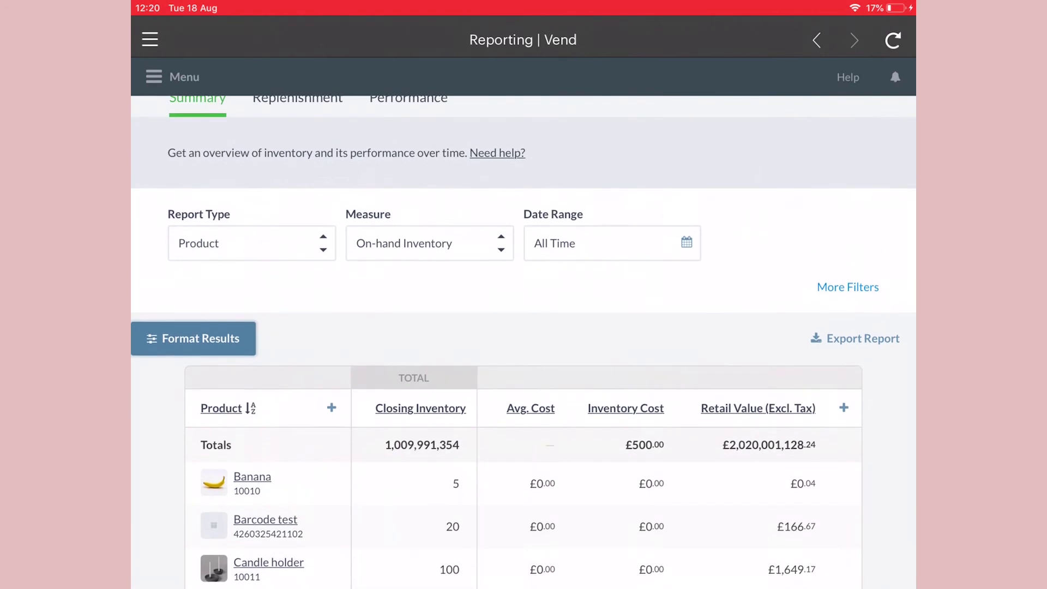
scroll(524, 368, "up", 5)
- Show the Replenishment inventory report with the Low Inventory measure
left_click(297, 170)
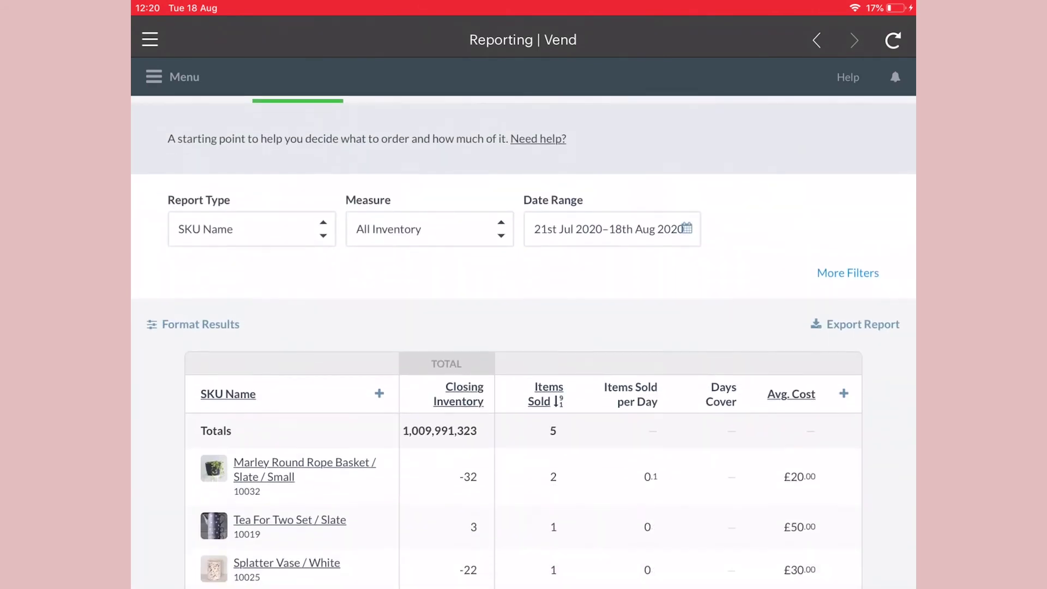
scroll(524, 368, "down", 5)
scroll(523, 368, "down", 1)
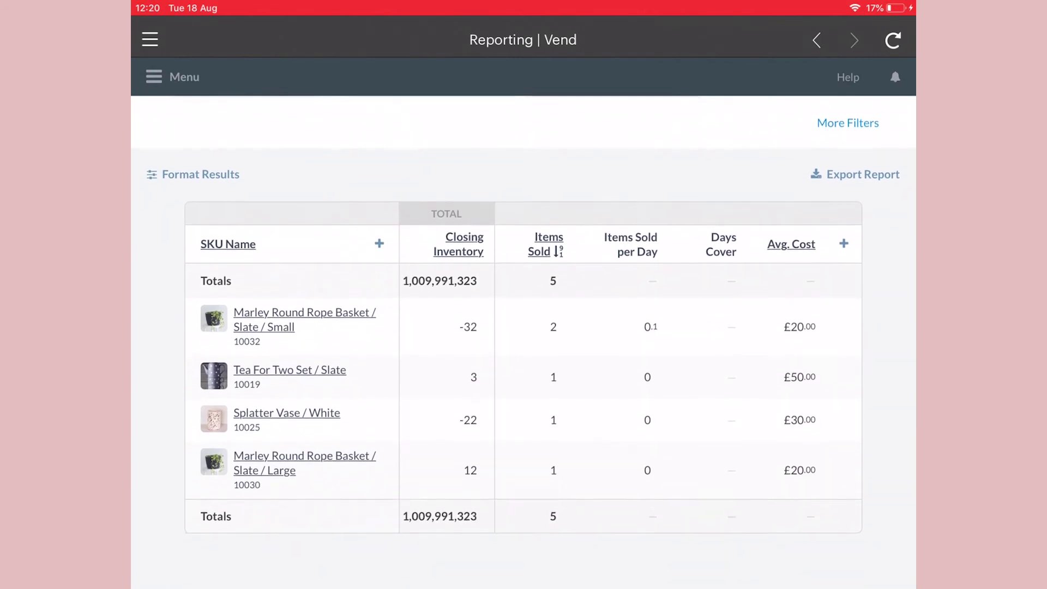
scroll(524, 368, "up", 2)
scroll(523, 368, "up", 3)
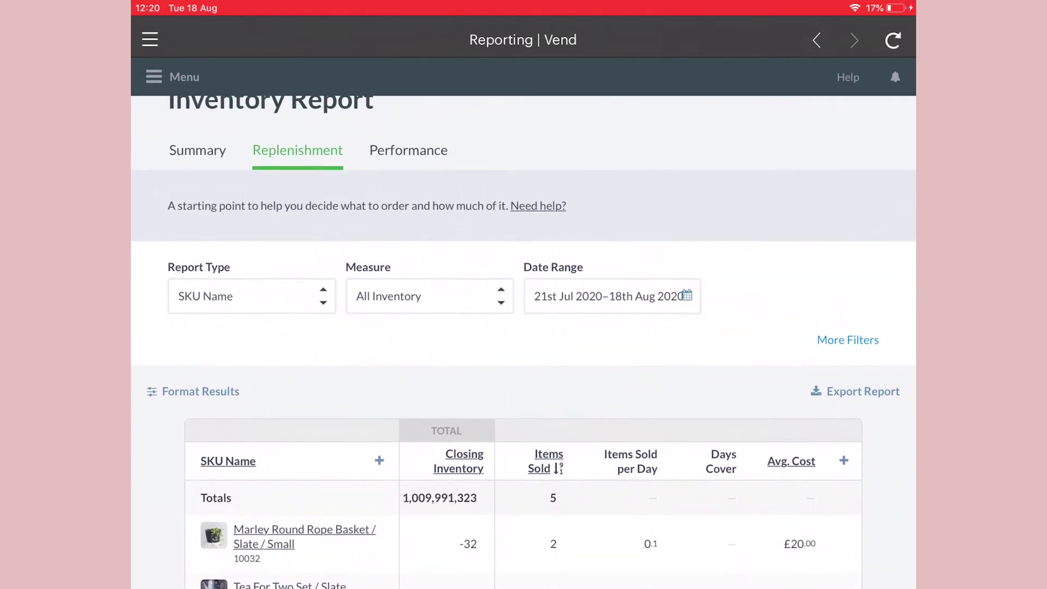
left_click(429, 302)
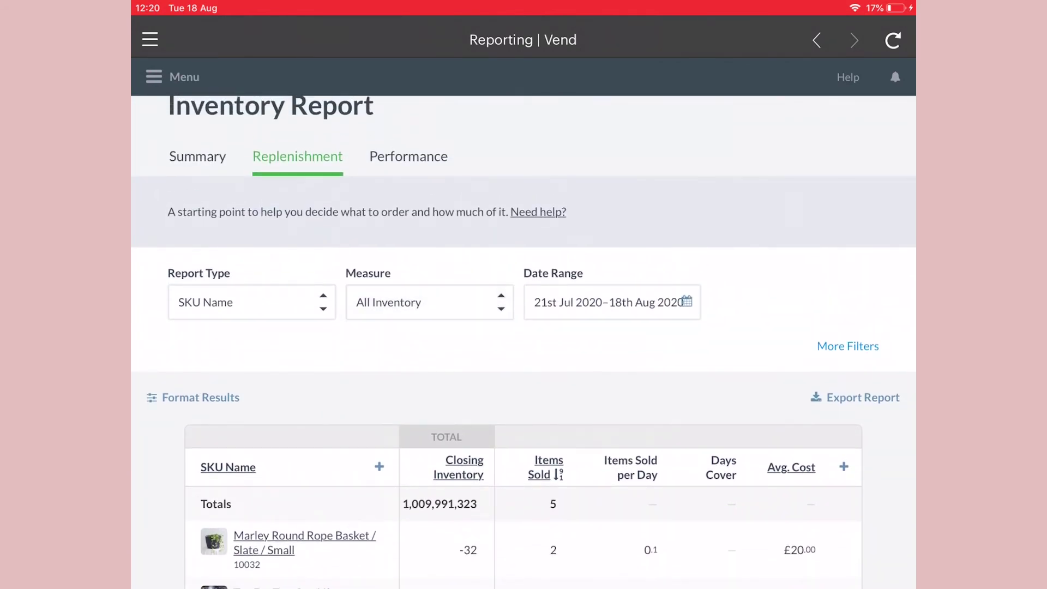
left_click(401, 395)
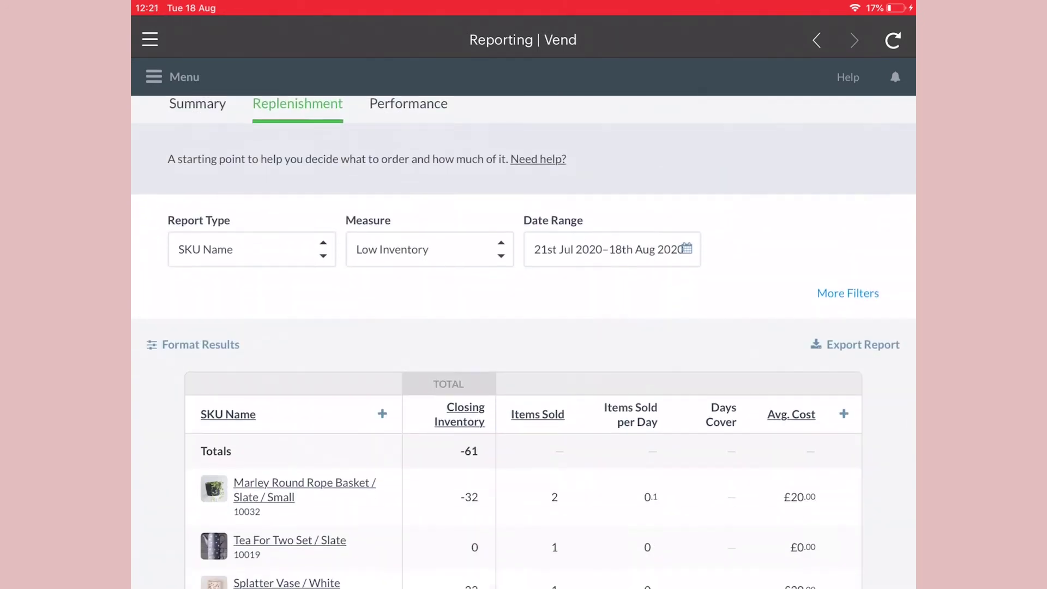
scroll(524, 368, "down", 4)
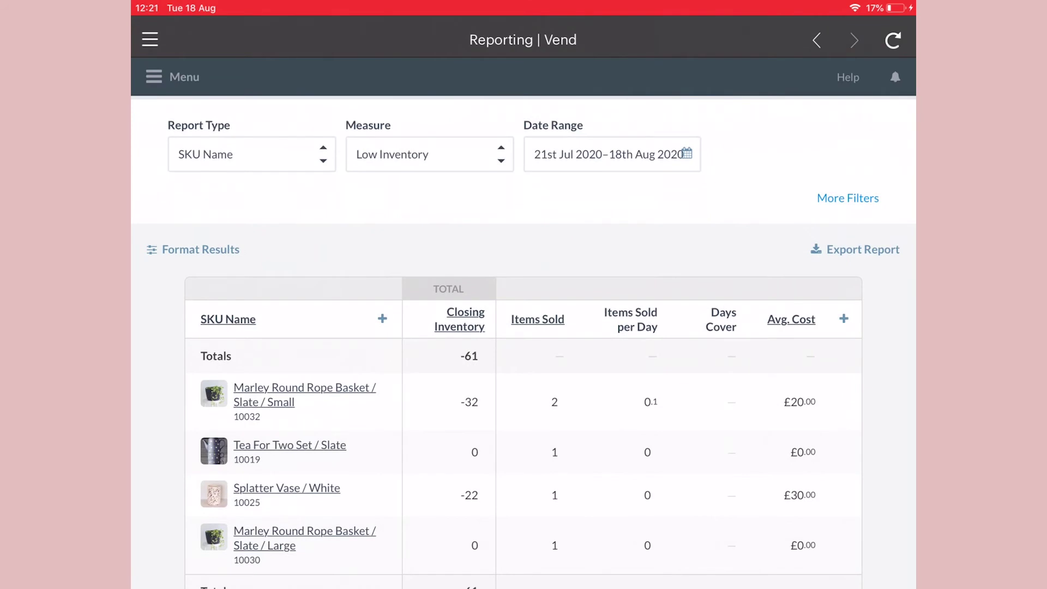
scroll(523, 368, "up", 4)
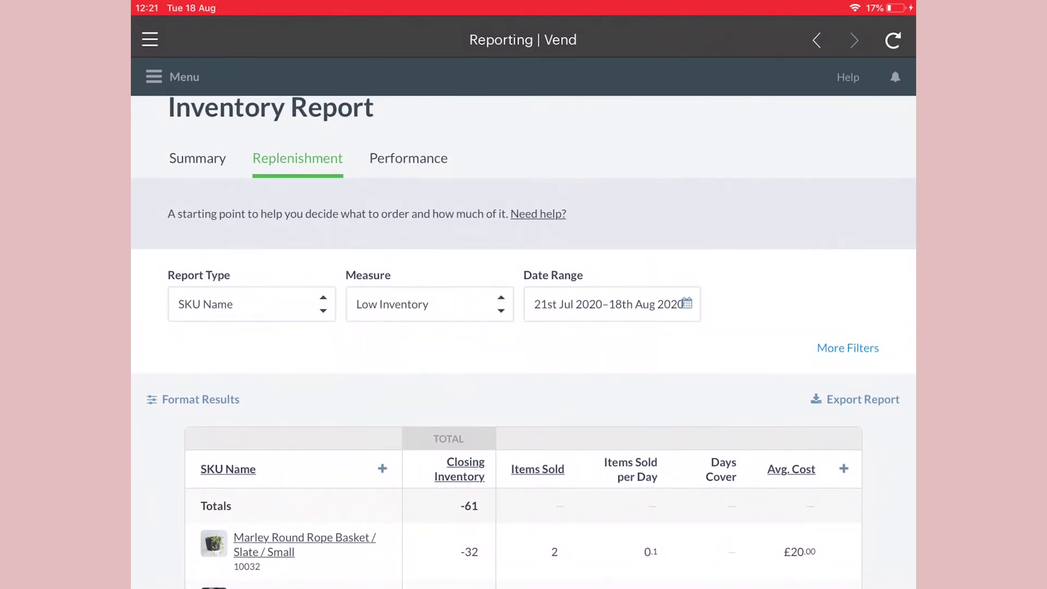
- Switch the inventory report to the Performance view with revenue, gross profit and margin
left_click(408, 158)
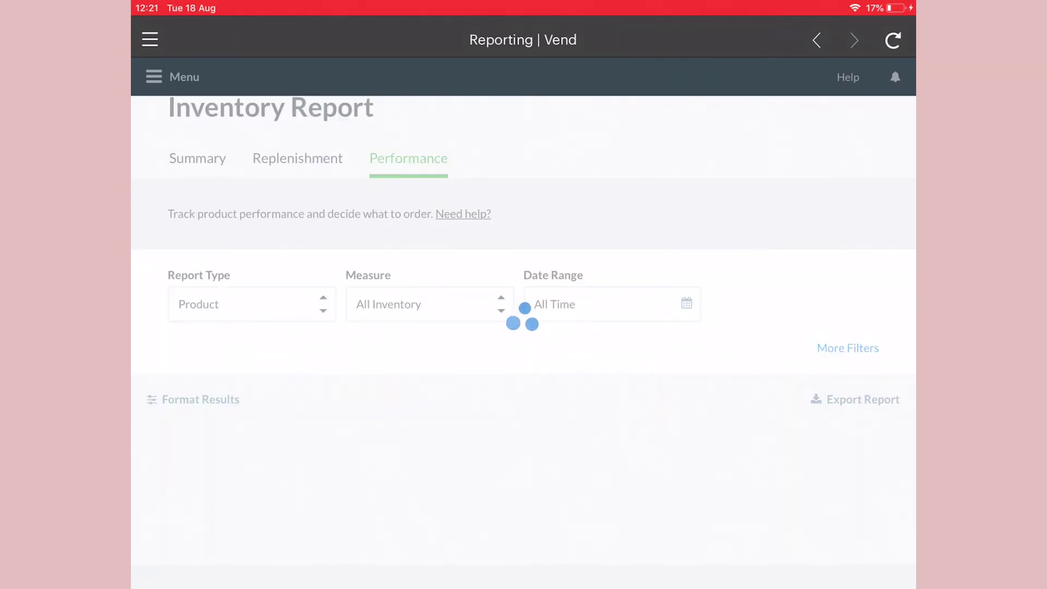
scroll(523, 368, "down", 5)
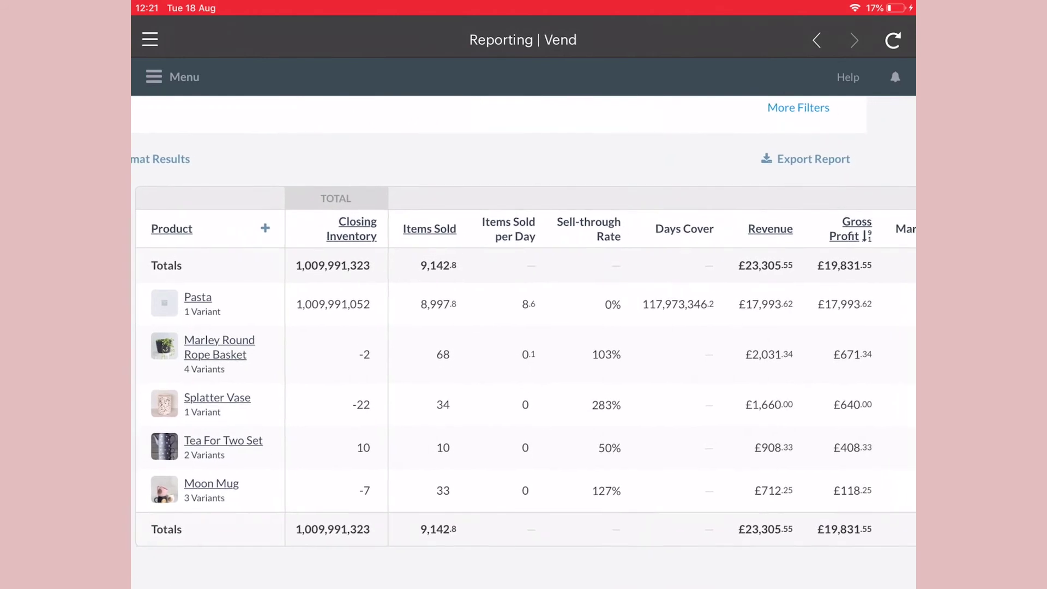
scroll(524, 369, "right", 6)
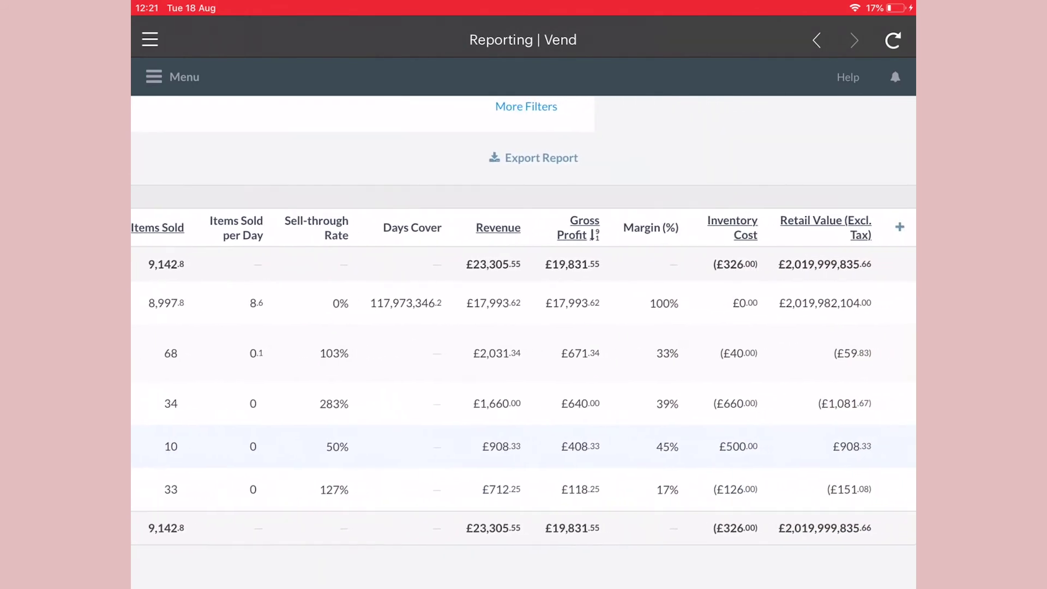
scroll(523, 368, "left", 3)
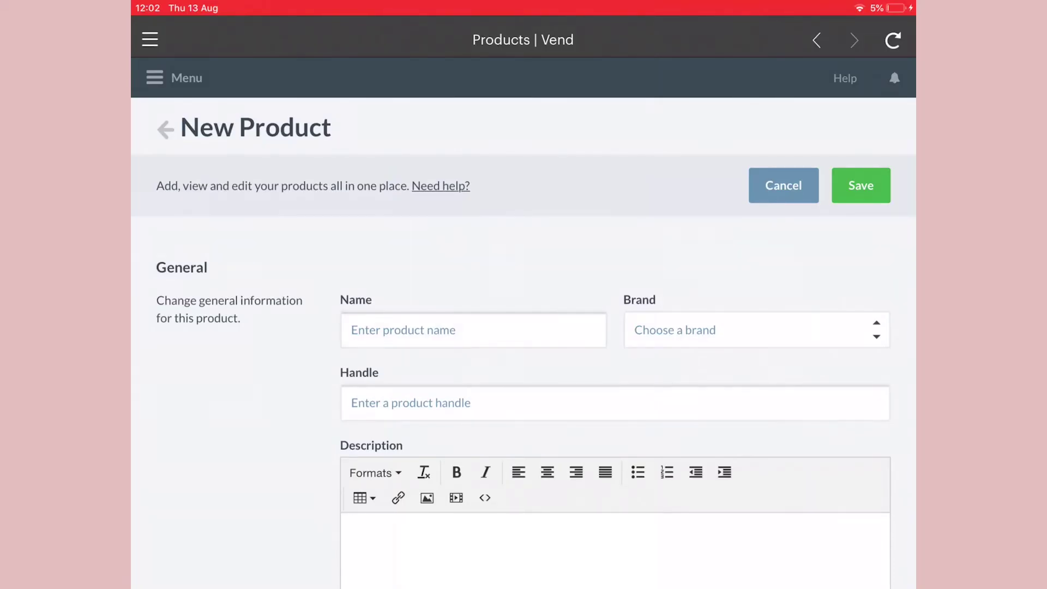
- Look over the new product's name and brand fields, then add the tag 'dining'
left_click(473, 330)
type("Cand")
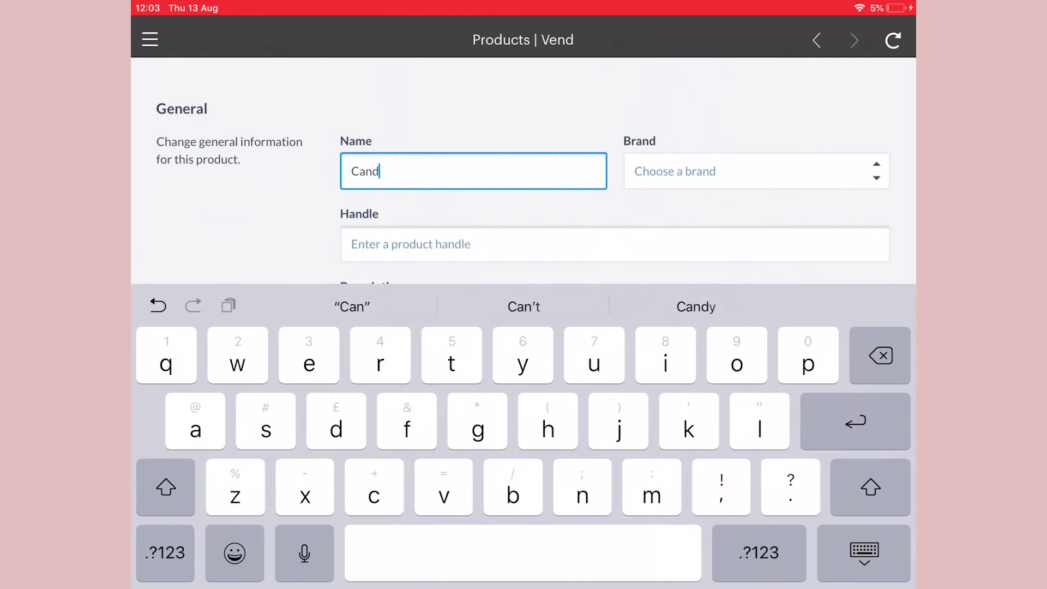
type("le hokder")
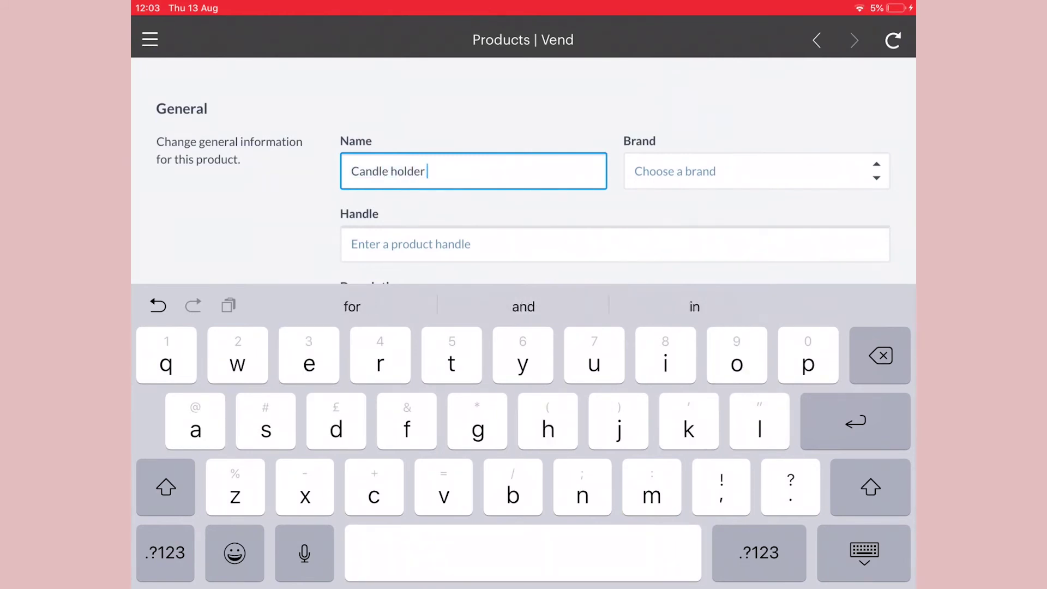
left_click(863, 553)
left_click(474, 329)
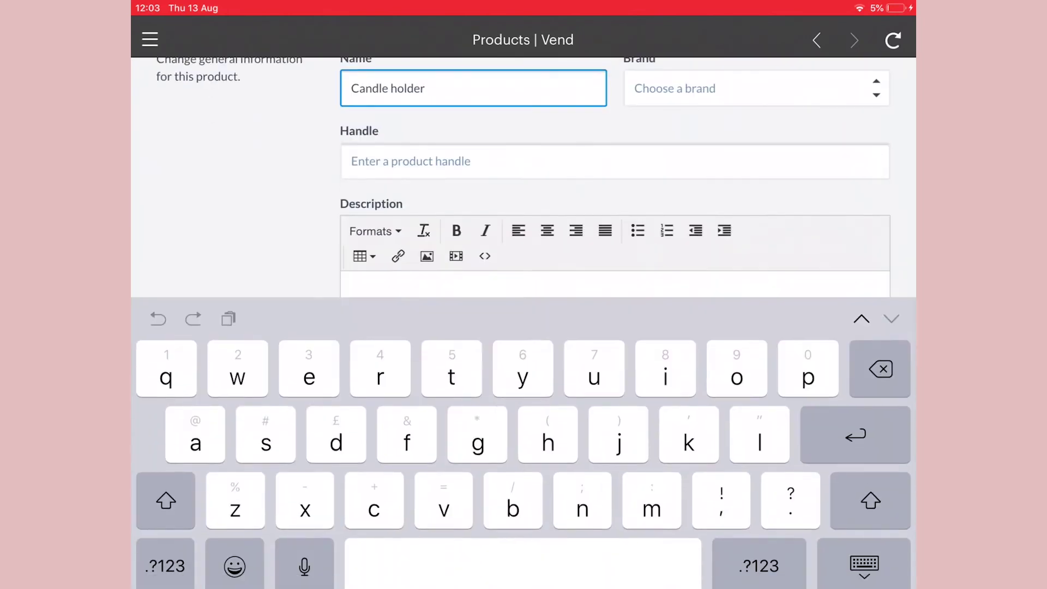
left_click(756, 88)
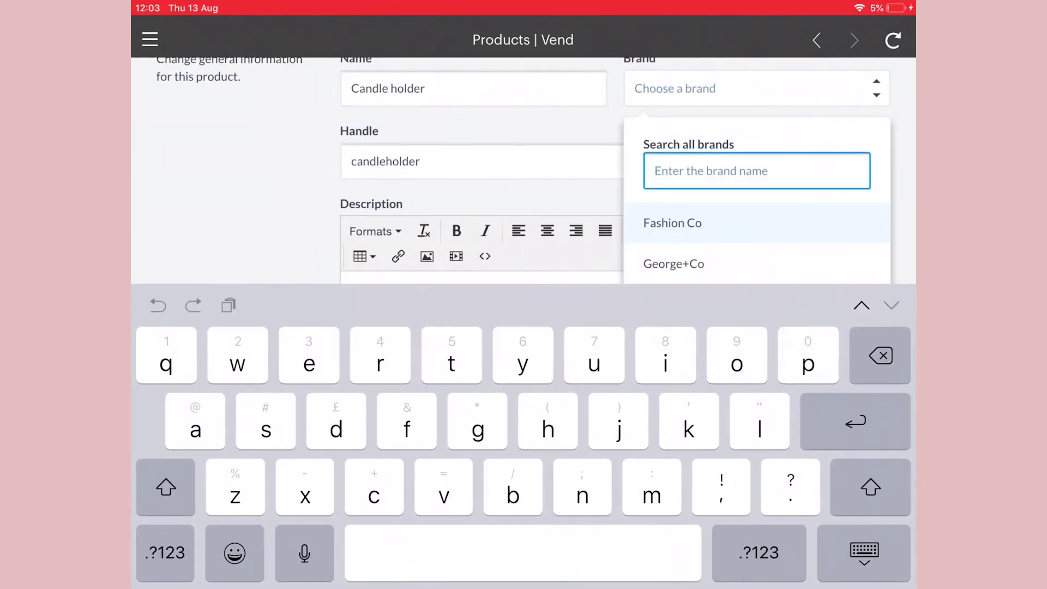
left_click(863, 553)
left_click(613, 434)
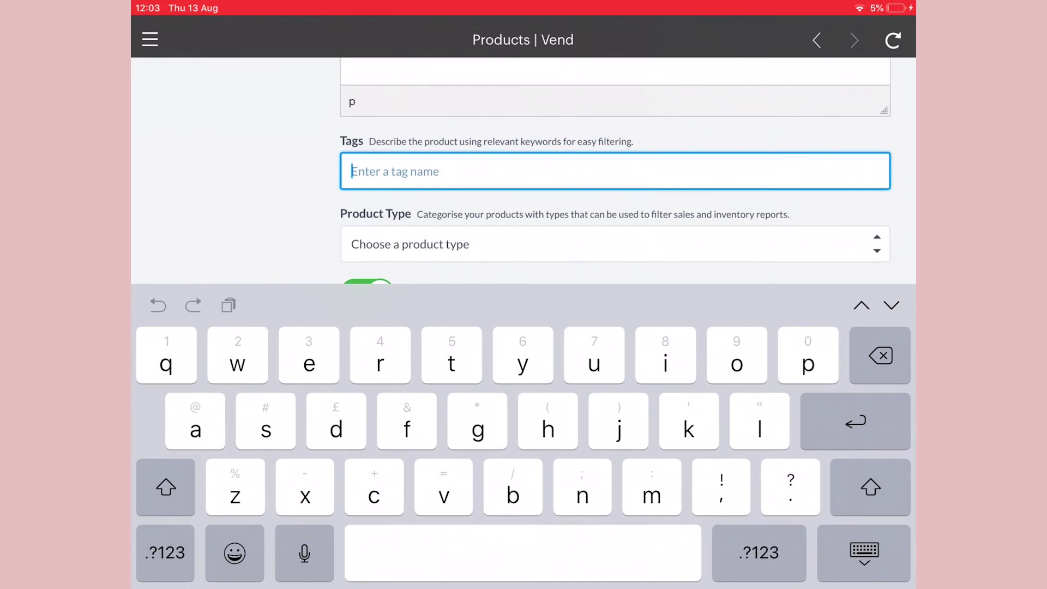
type("dinin")
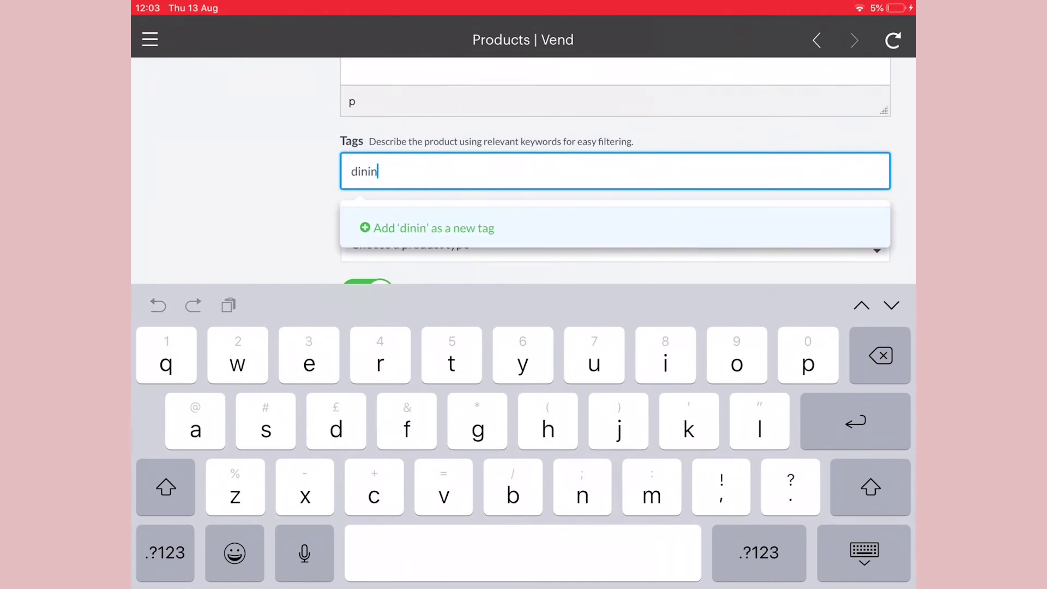
type("g")
key("Return")
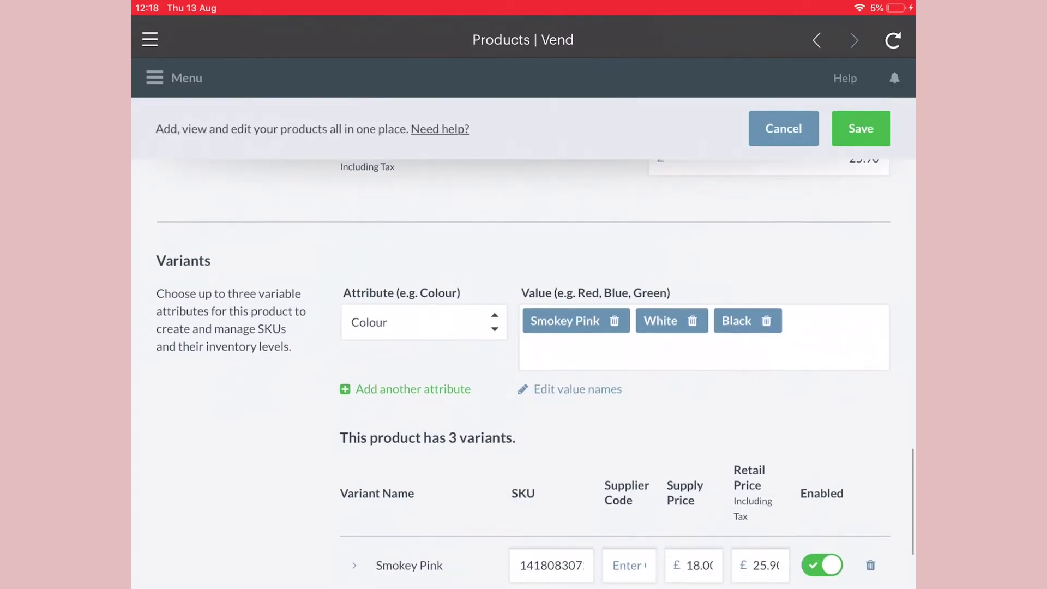
scroll(524, 368, "down", 3)
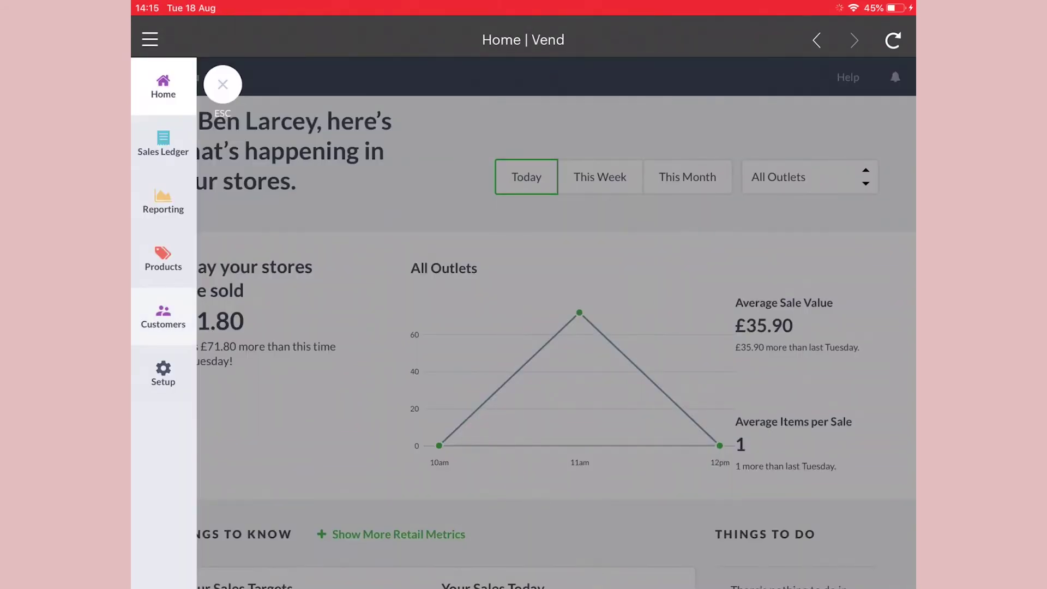
- Browse the Customers list's extra filters and the first customer's edit form and profile
left_click(163, 316)
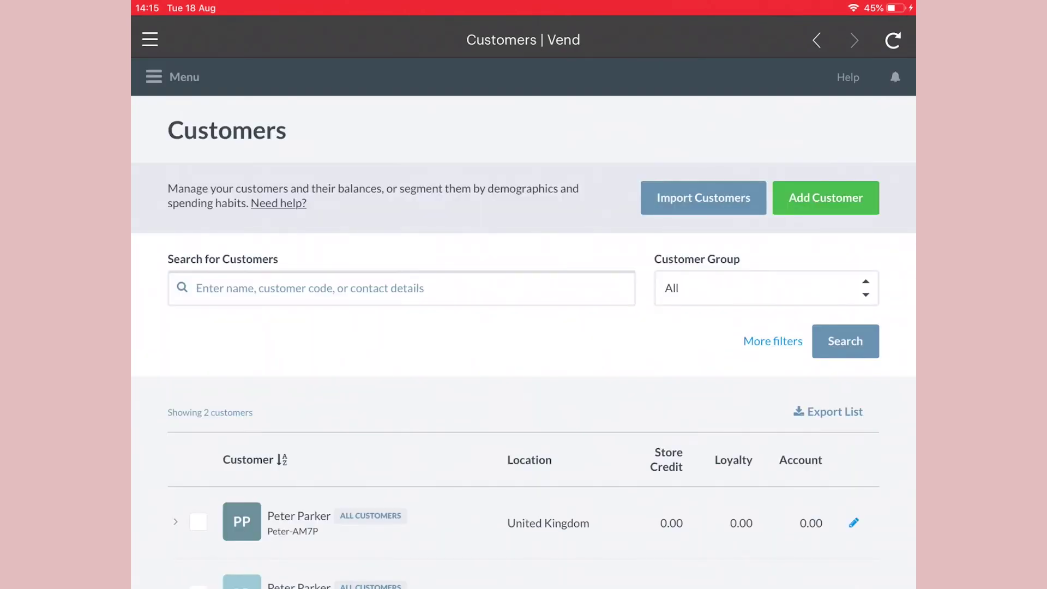
scroll(524, 327, "down", 2)
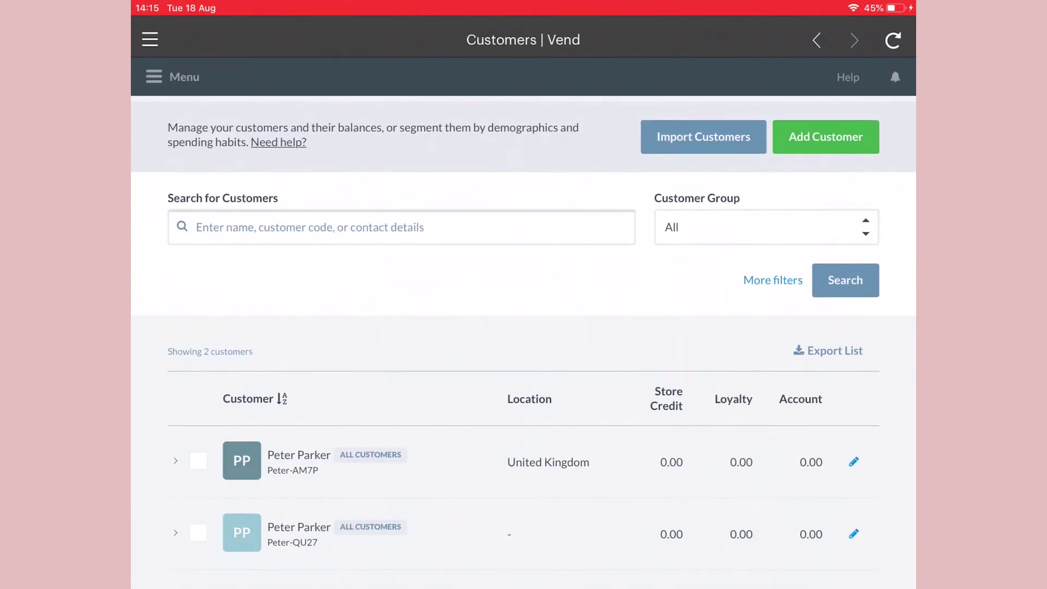
left_click(771, 280)
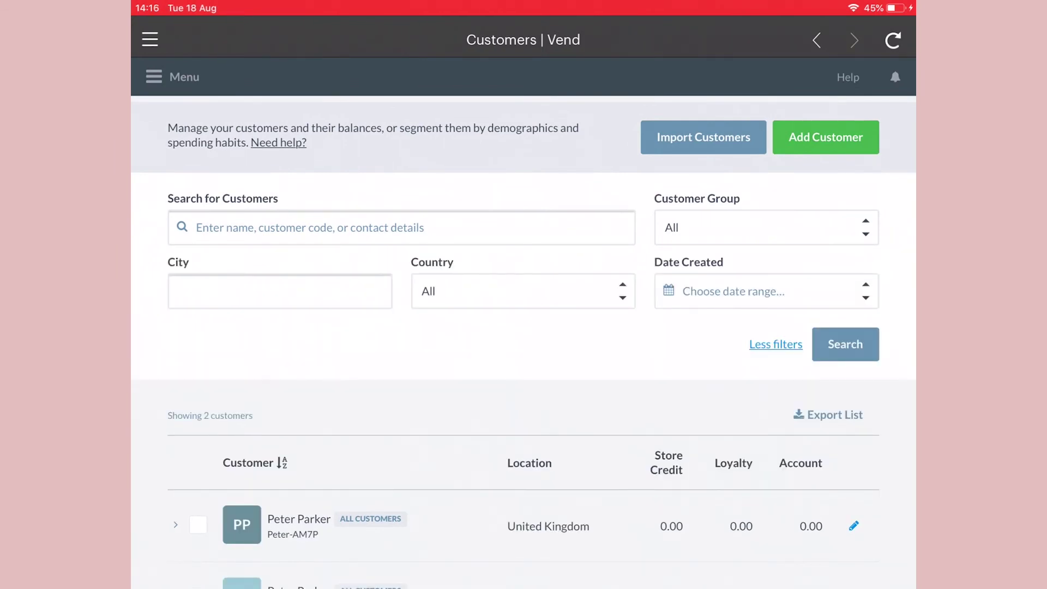
scroll(523, 327, "down", 2)
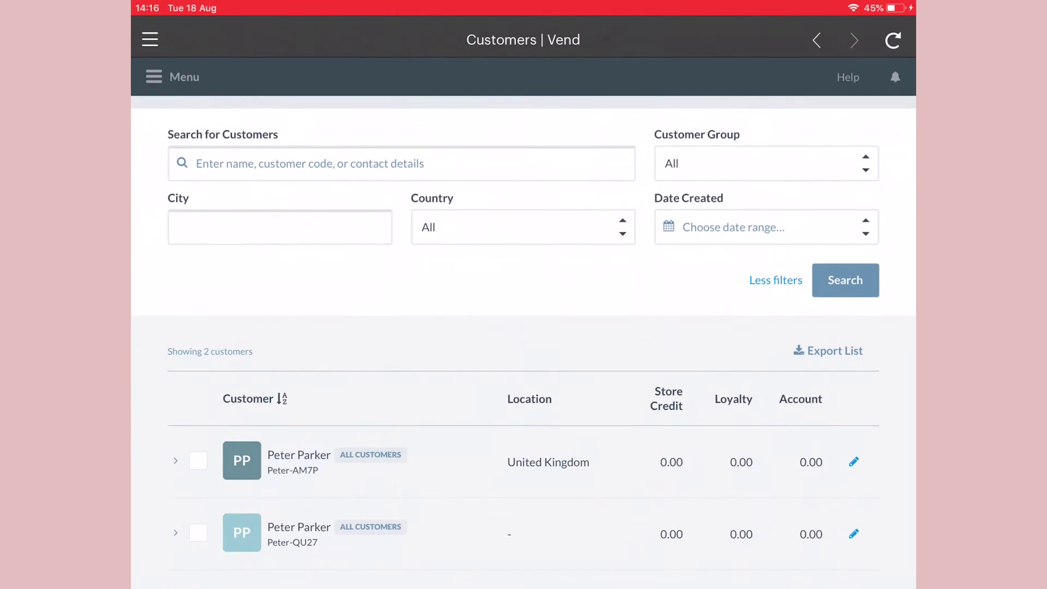
left_click(852, 526)
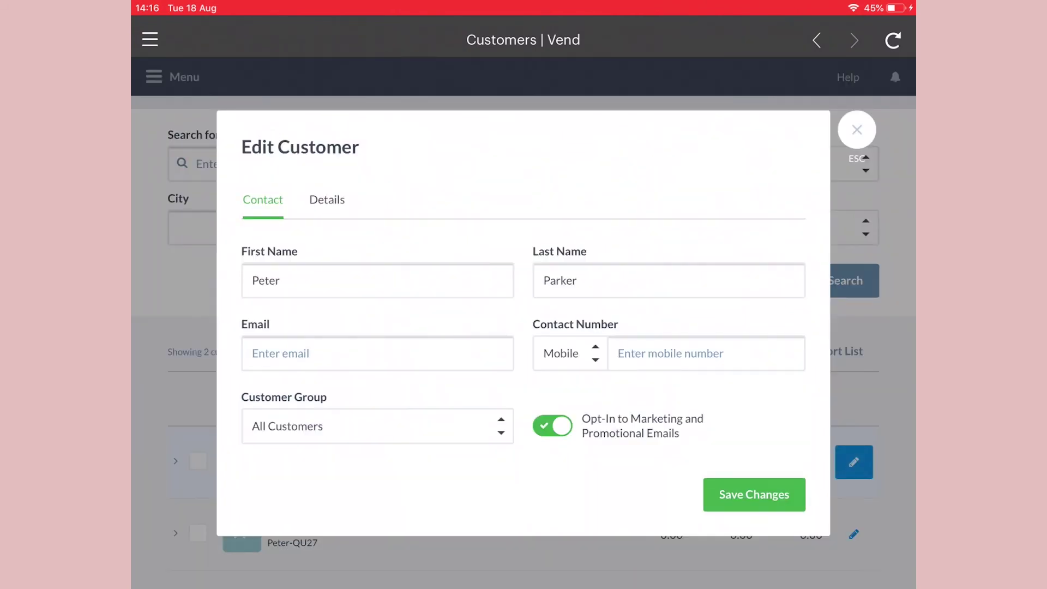
left_click(857, 129)
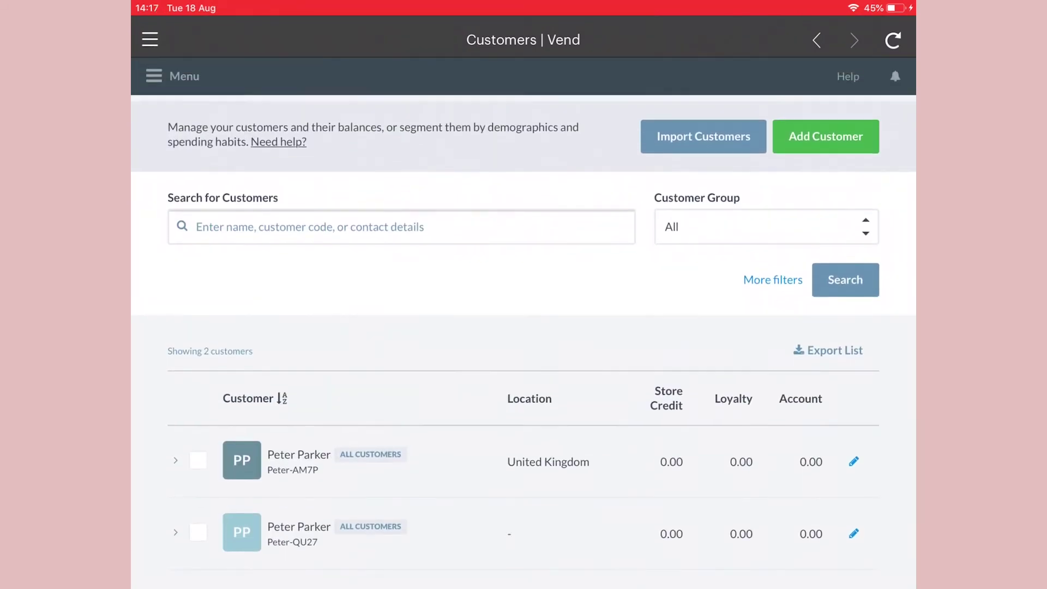
left_click(175, 461)
scroll(524, 369, "down", 5)
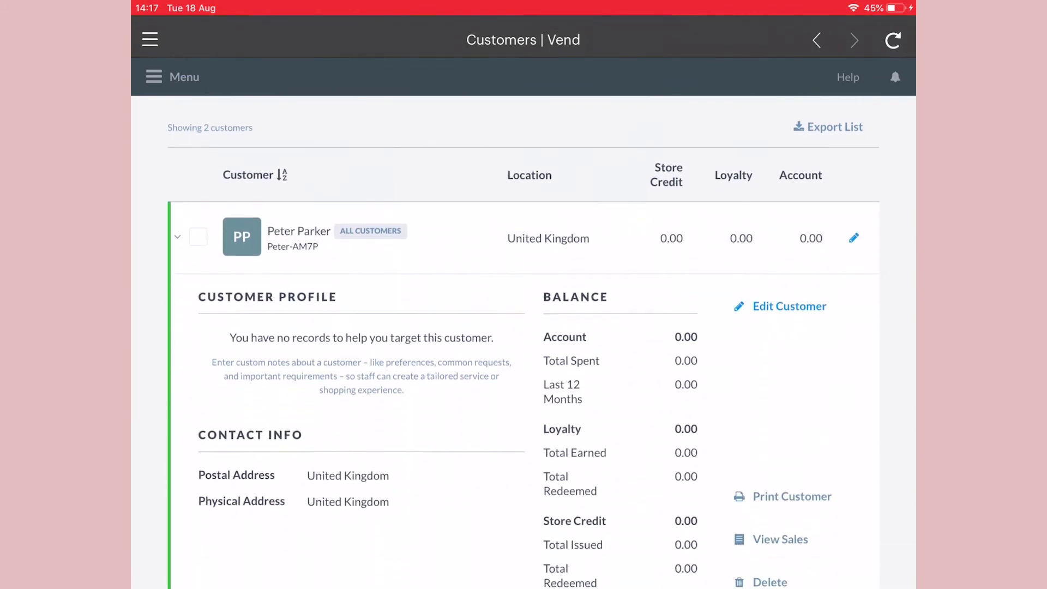
scroll(524, 327, "down", 2)
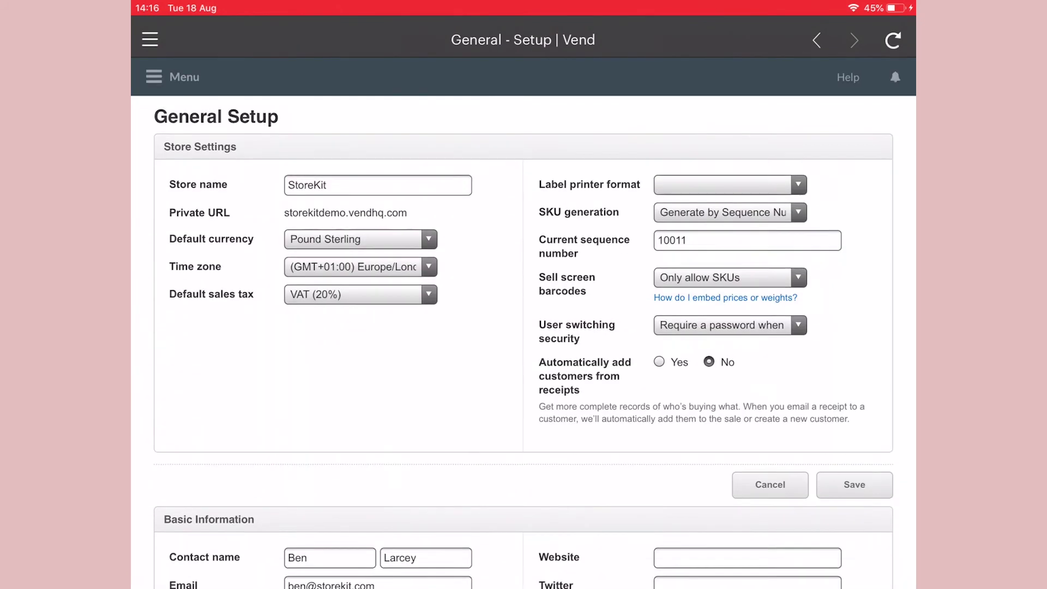
scroll(523, 327, "down", 5)
scroll(524, 328, "down", 2)
scroll(524, 328, "up", 8)
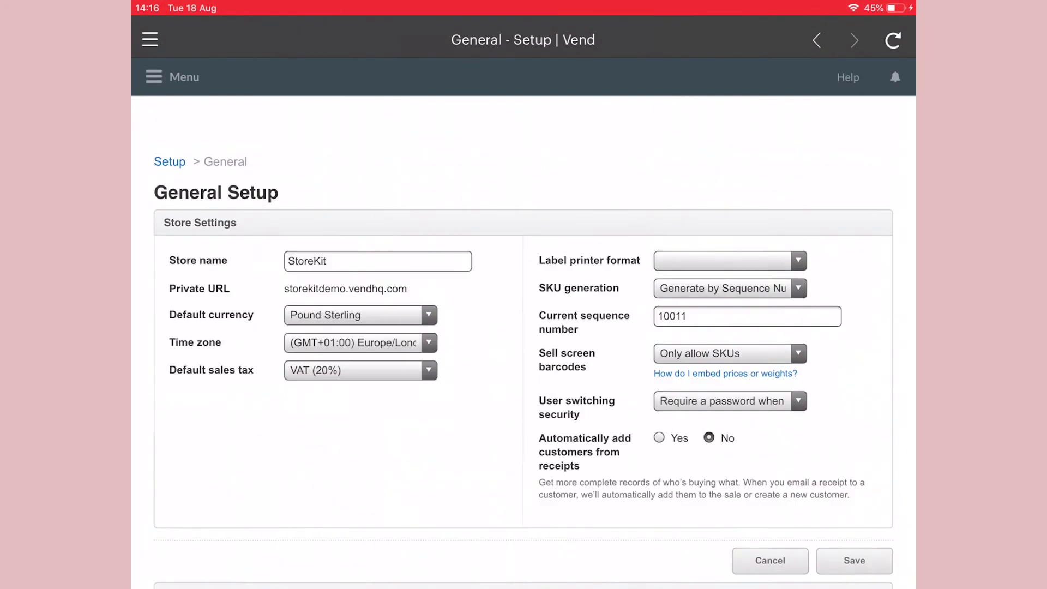
- Review the Loyalty setup (£50.00 spend earns £1.00), then reopen the main navigation
left_click(172, 76)
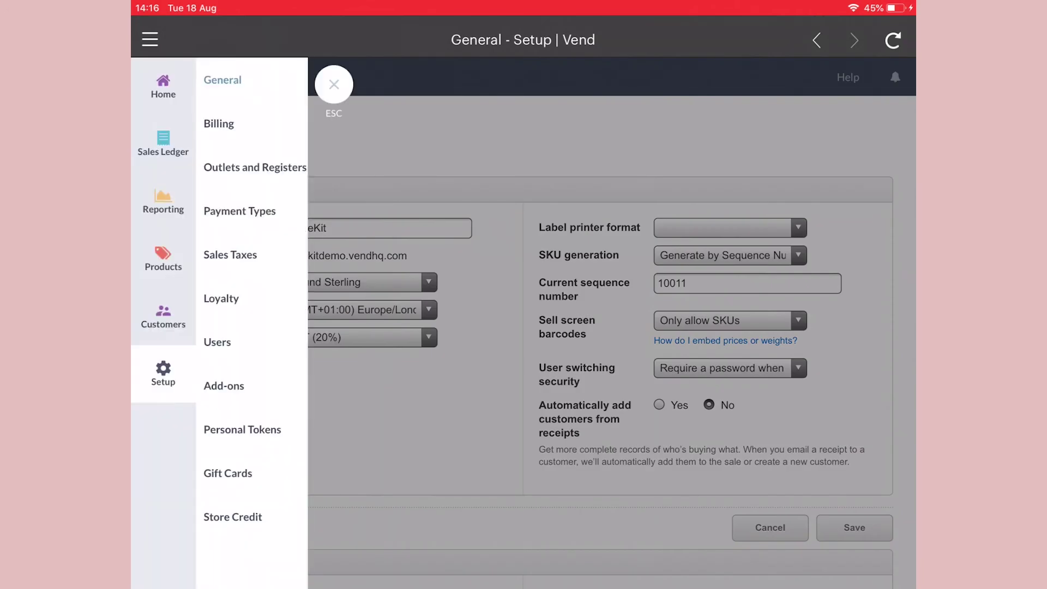
left_click(220, 297)
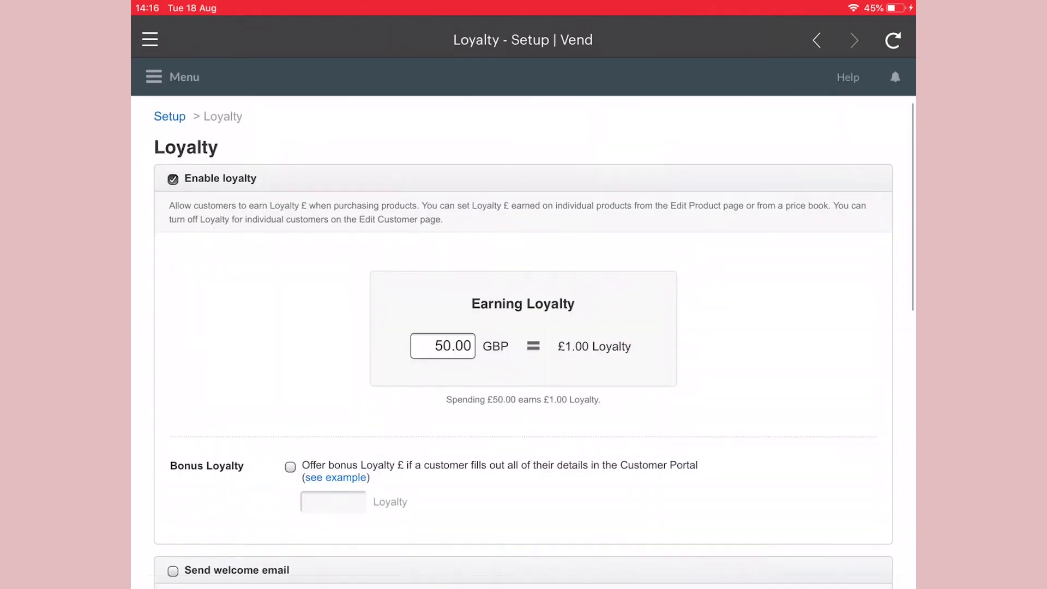
scroll(524, 328, "down", 2)
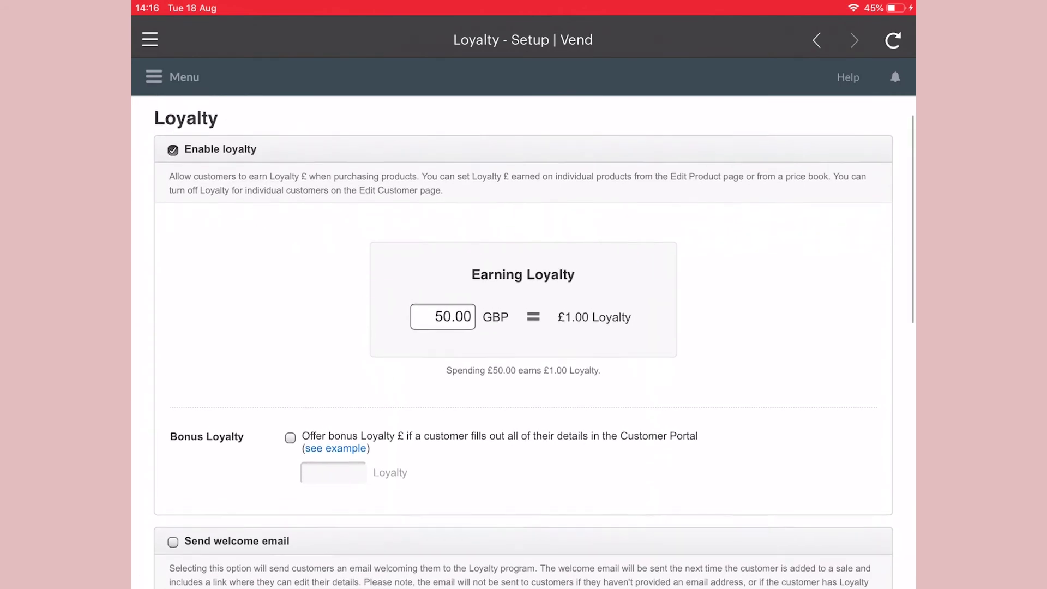
scroll(524, 327, "down", 5)
scroll(524, 327, "down", 3)
left_click(154, 77)
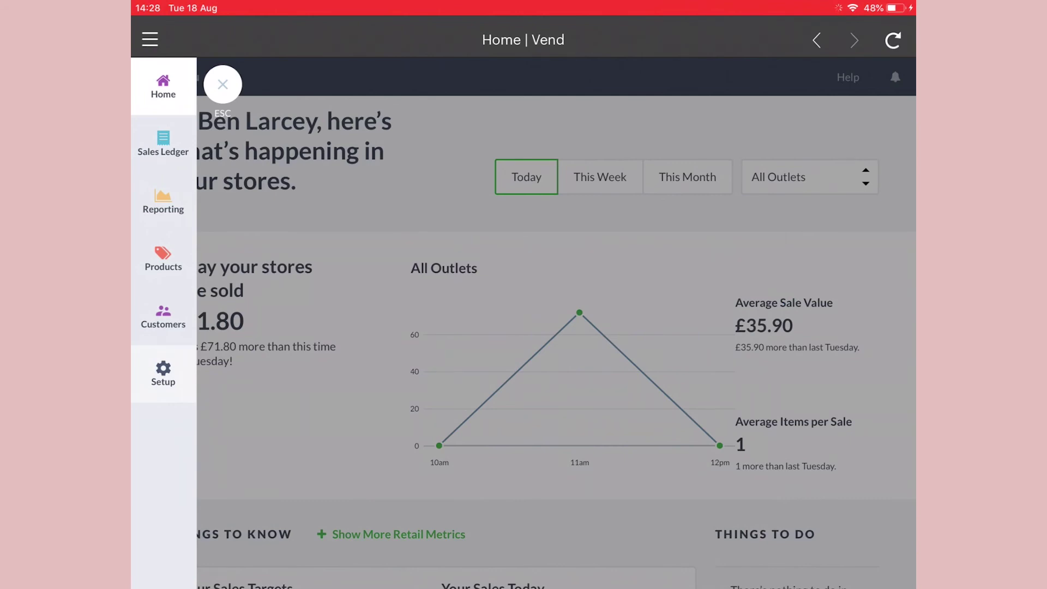
- Open the Users setup list and check the Role filter options
left_click(163, 374)
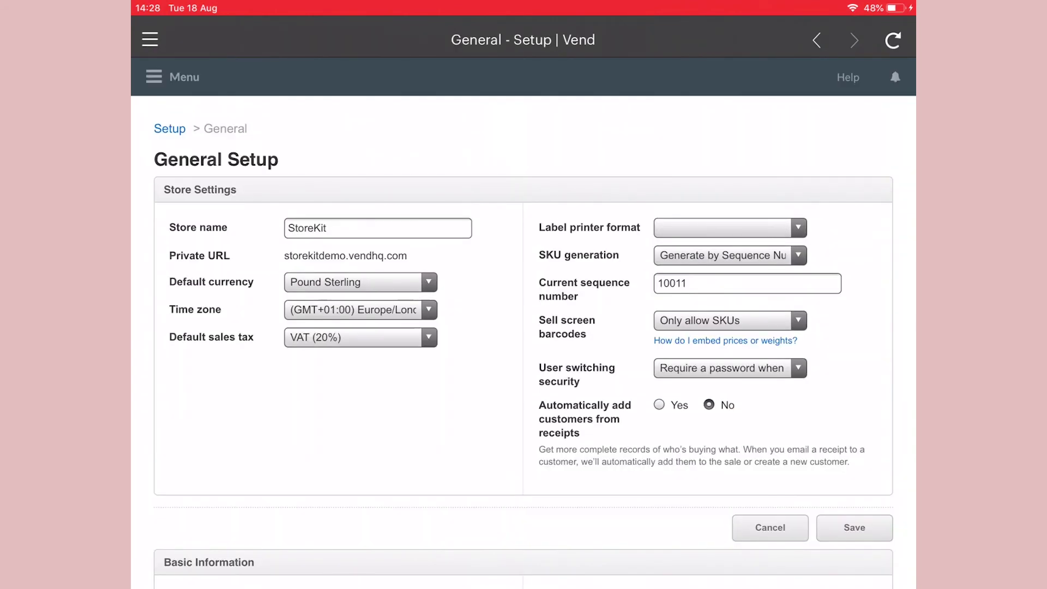
left_click(172, 77)
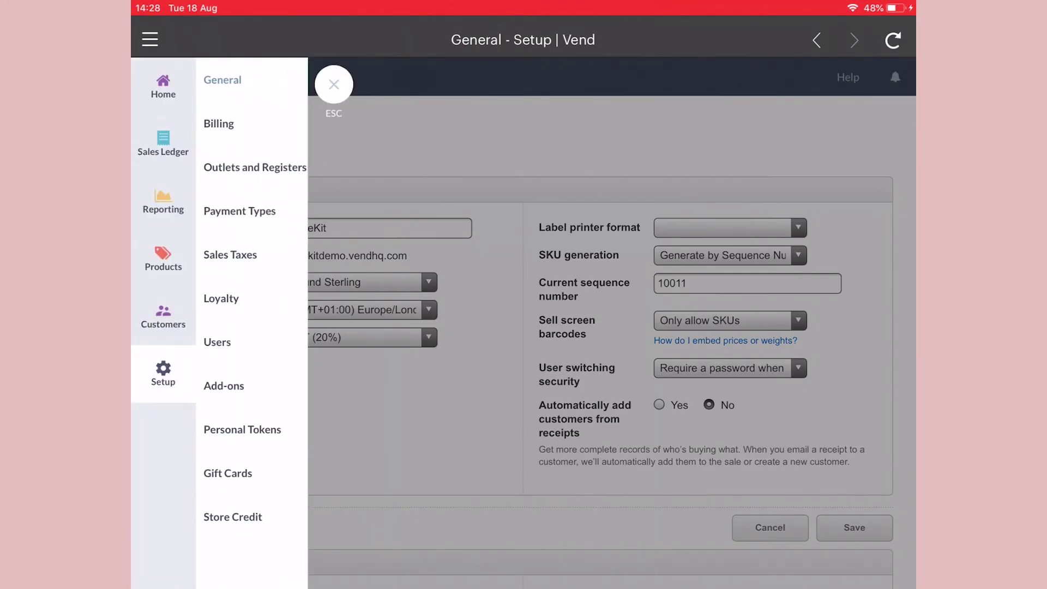
left_click(217, 342)
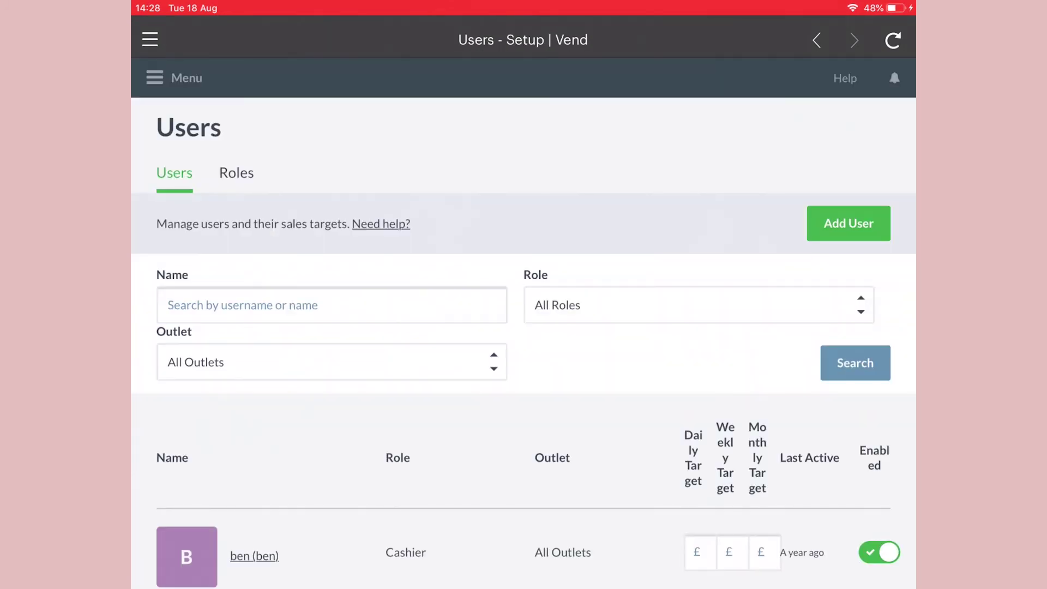
left_click(698, 304)
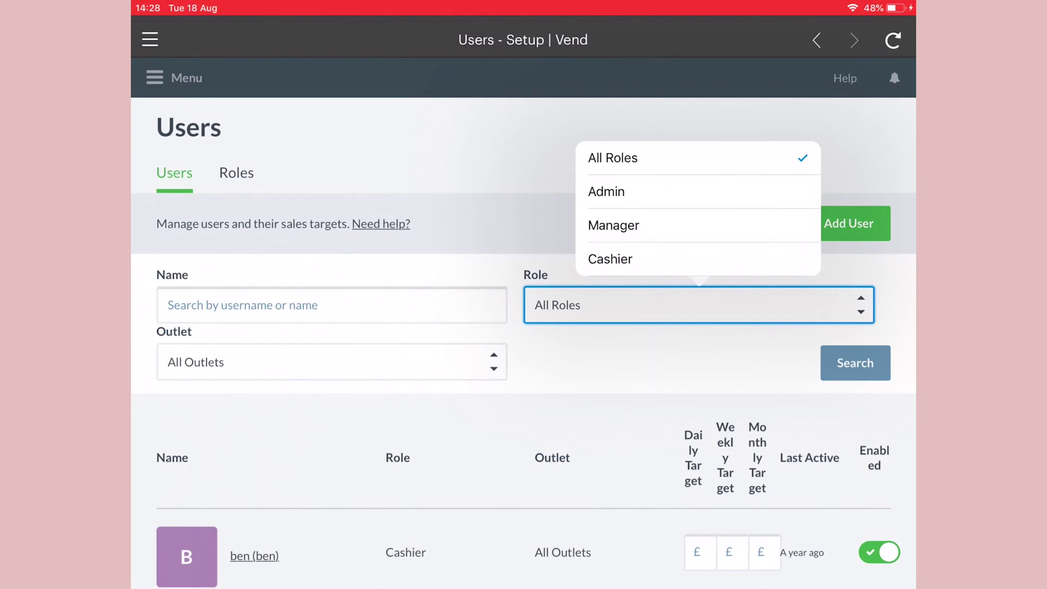
left_click(699, 305)
scroll(524, 410, "down", 5)
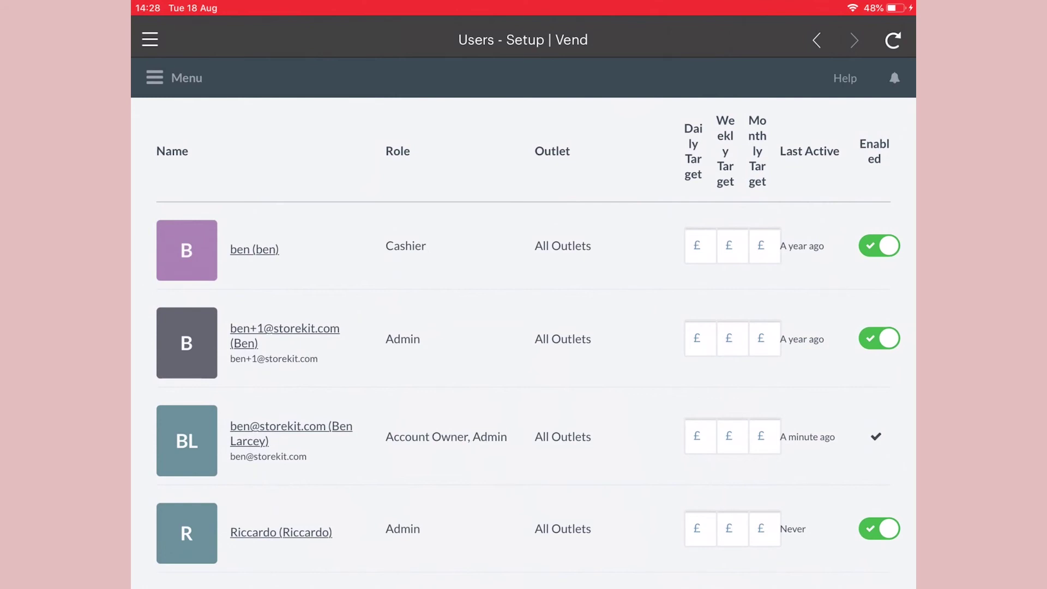
left_click(285, 335)
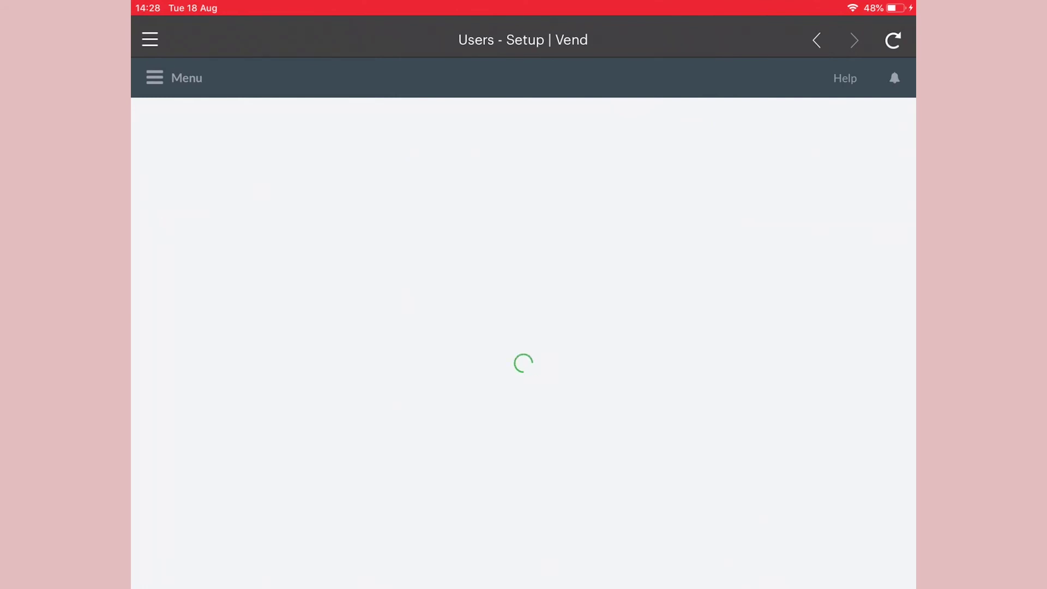
scroll(524, 368, "down", 4)
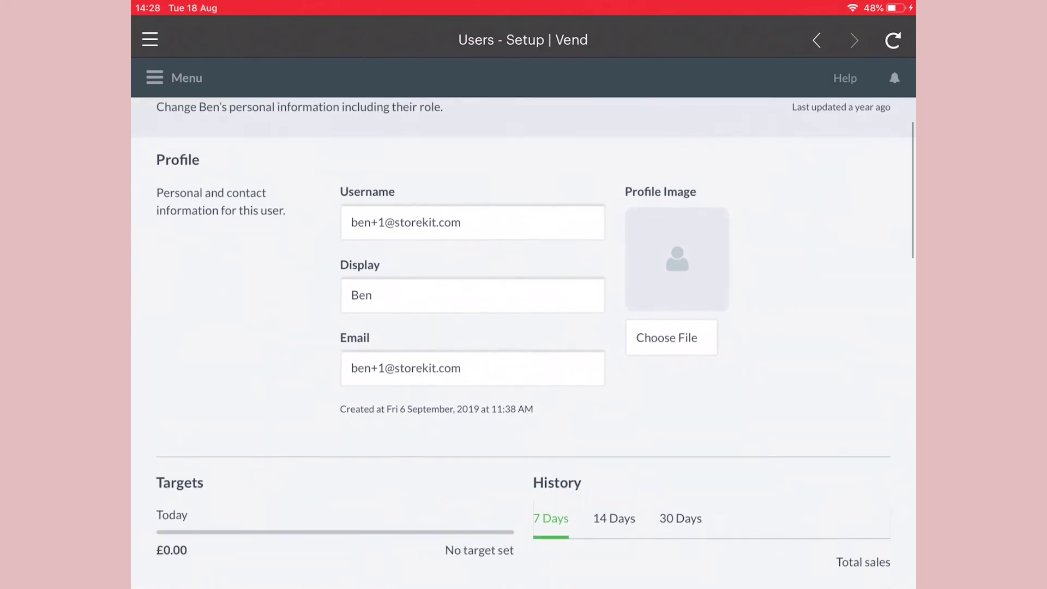
scroll(524, 368, "down", 5)
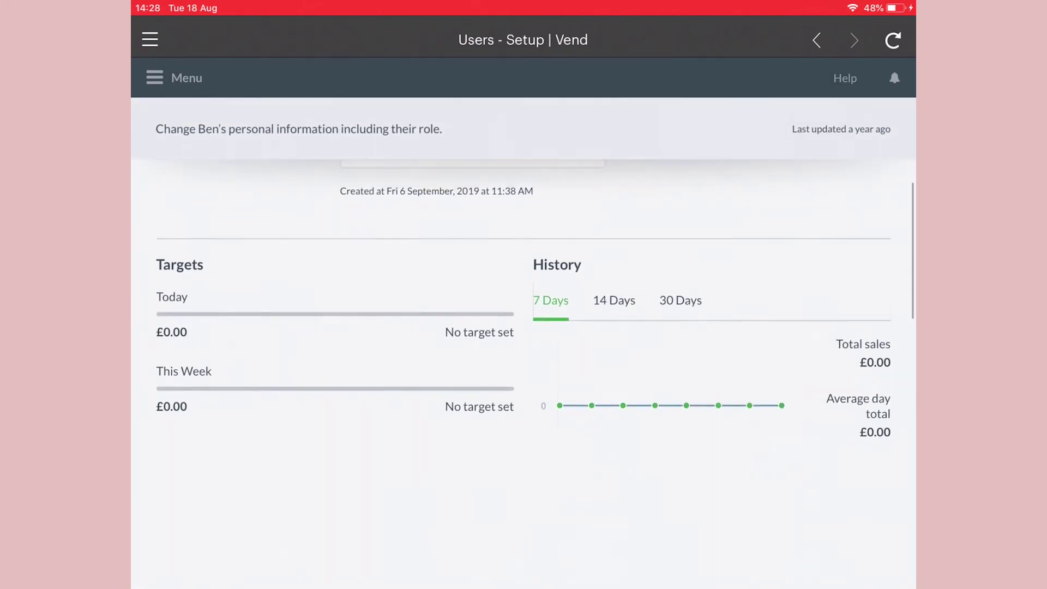
scroll(523, 369, "down", 5)
scroll(523, 368, "down", 5)
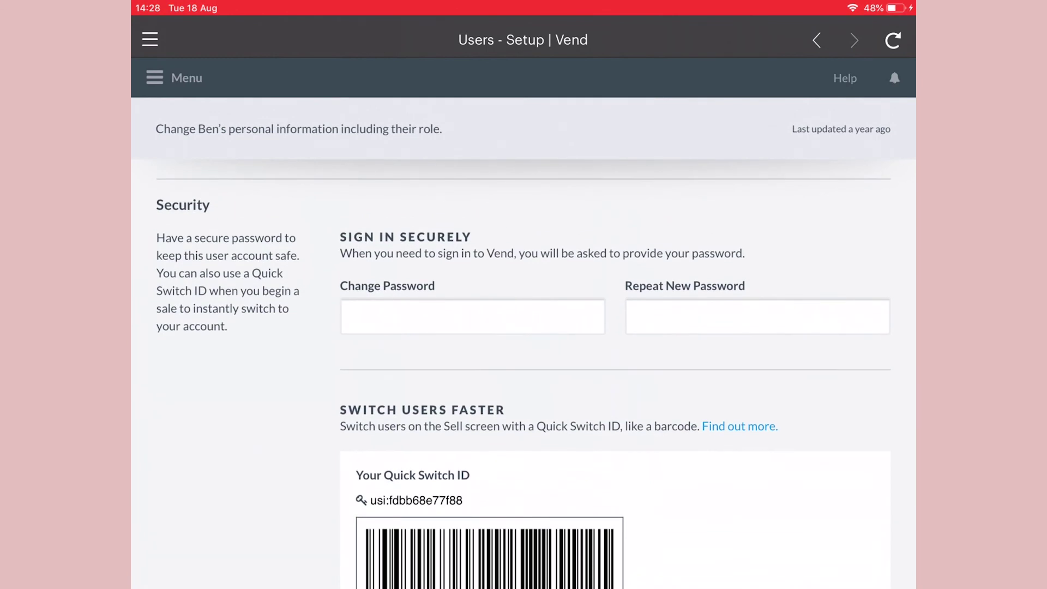
left_click(472, 316)
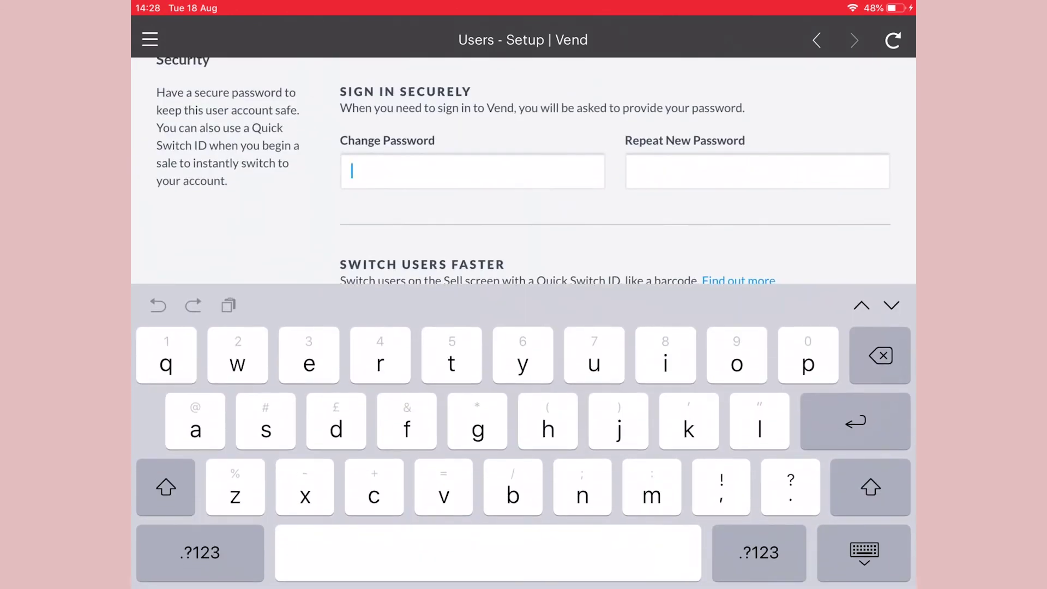